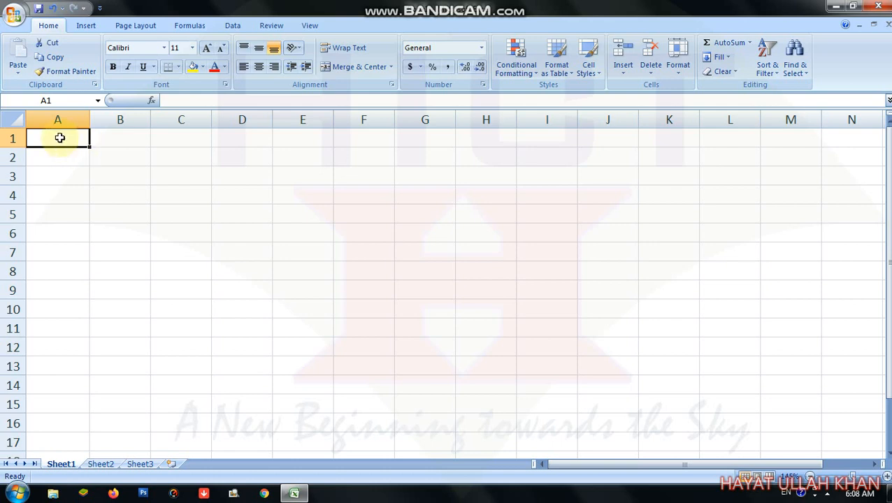
Enter the headers Product Name, MRP, Quantity and Amount in A1:D1 and fit column A's width to its header.
{"action": "type", "text": "Pro"}
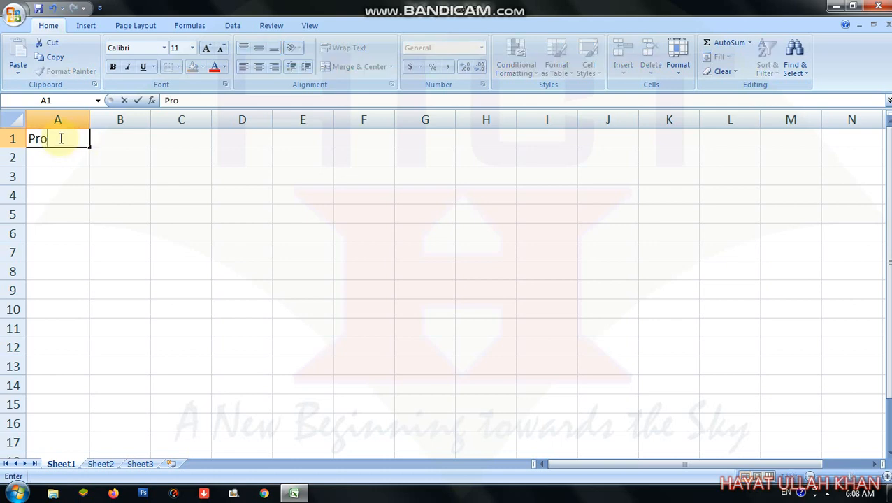
{"action": "type", "text": "duct Name"}
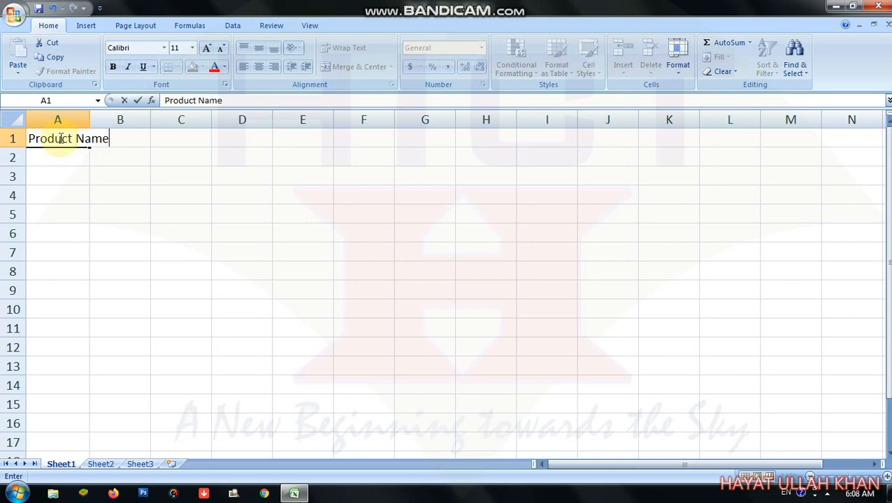
{"action": "key", "text": "Tab"}
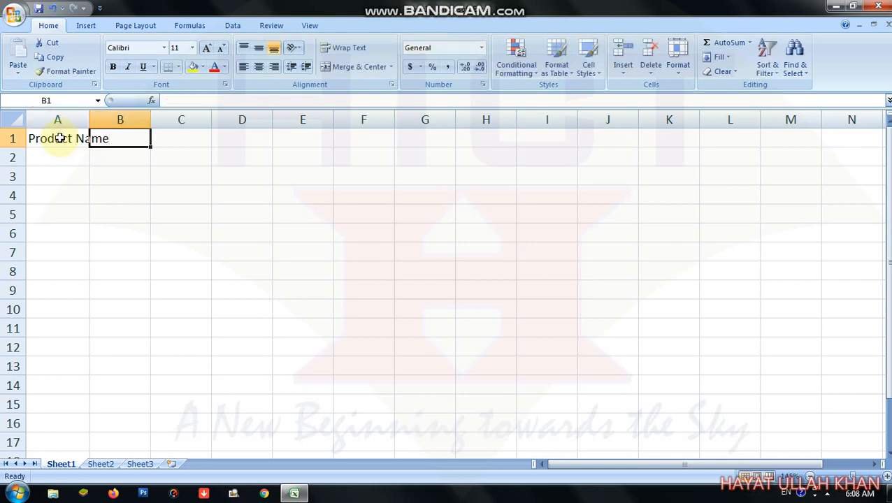
{"action": "type", "text": "MRP"}
{"action": "key", "text": "Tab"}
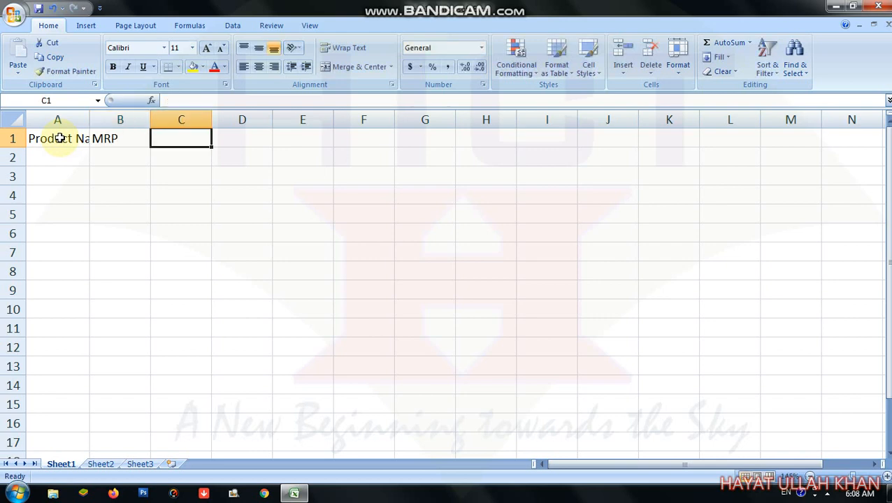
{"action": "type", "text": "Quantity"}
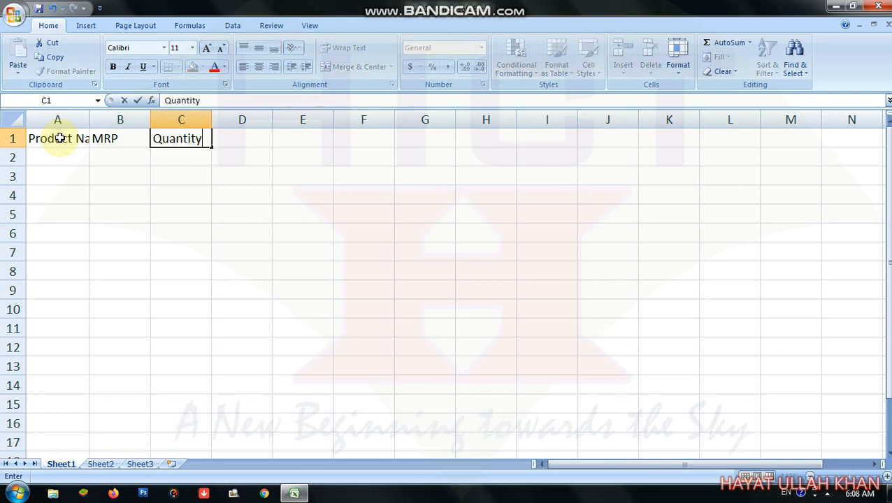
{"action": "key", "text": "Tab"}
{"action": "type", "text": "Amount"}
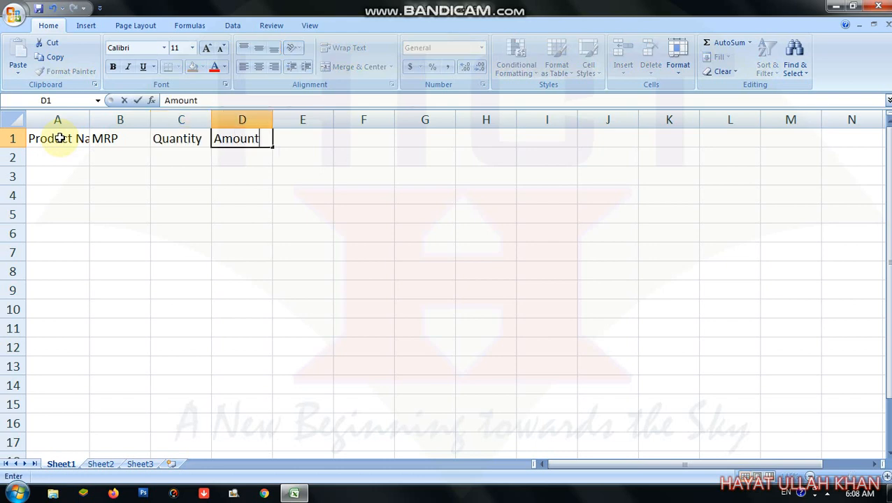
{"action": "key", "text": "Return"}
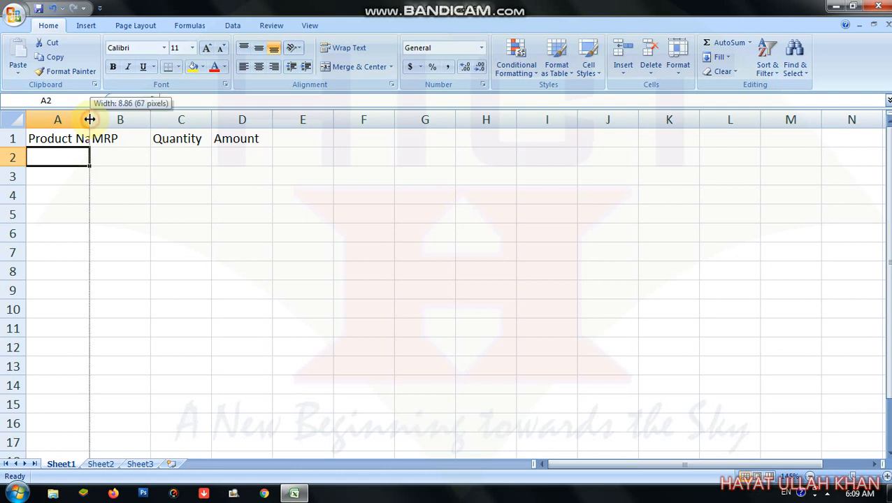
{"action": "double_click", "coordinate": [90, 119]}
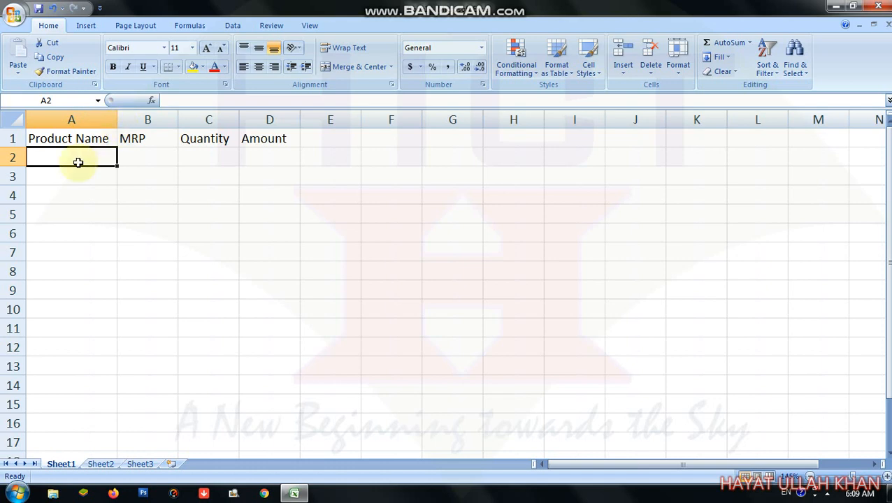
List Sugar, Jaggery and Turmeric Powder as the products in cells A2 to A4.
{"action": "type", "text": "Sugar"}
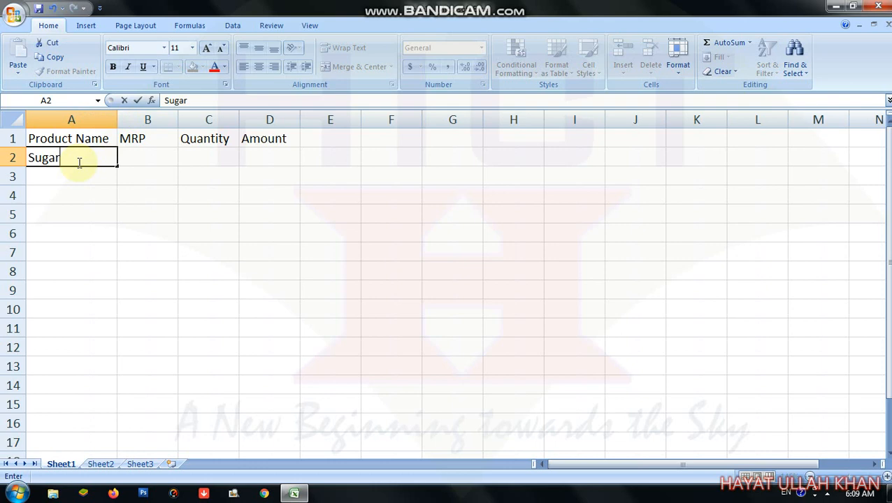
{"action": "key", "text": "Return"}
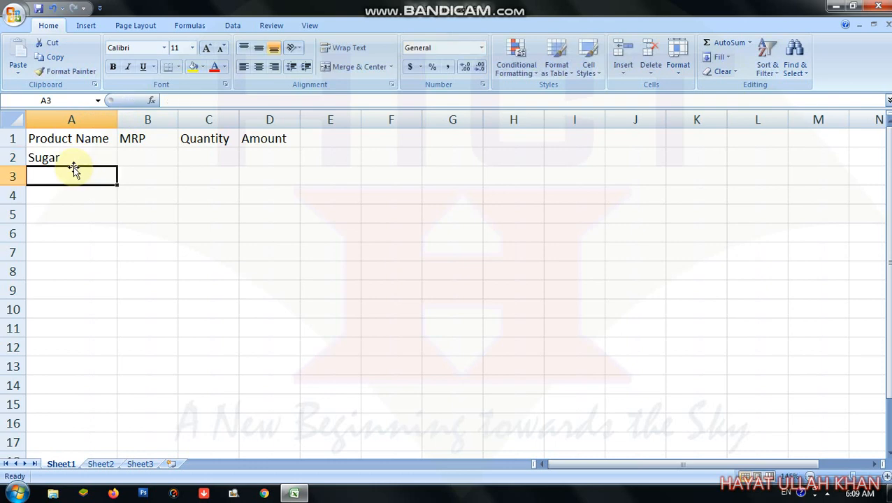
{"action": "type", "text": "Jaggery"}
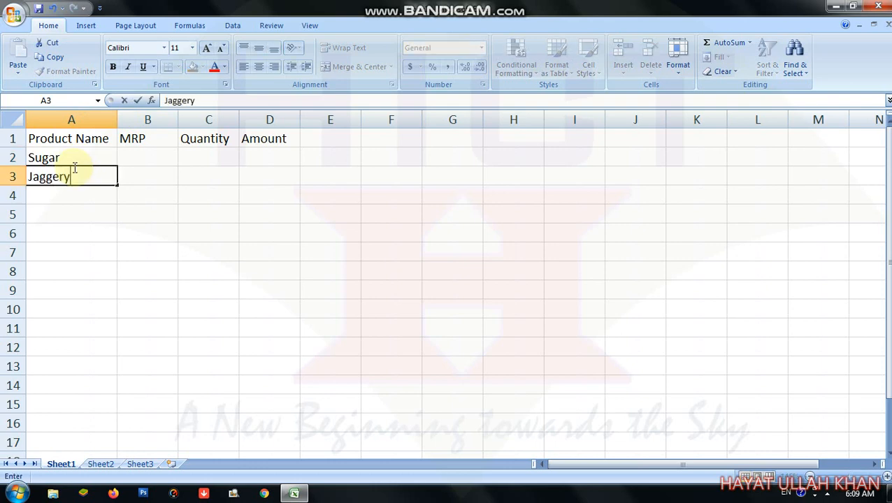
{"action": "key", "text": "Return"}
{"action": "type", "text": "T"}
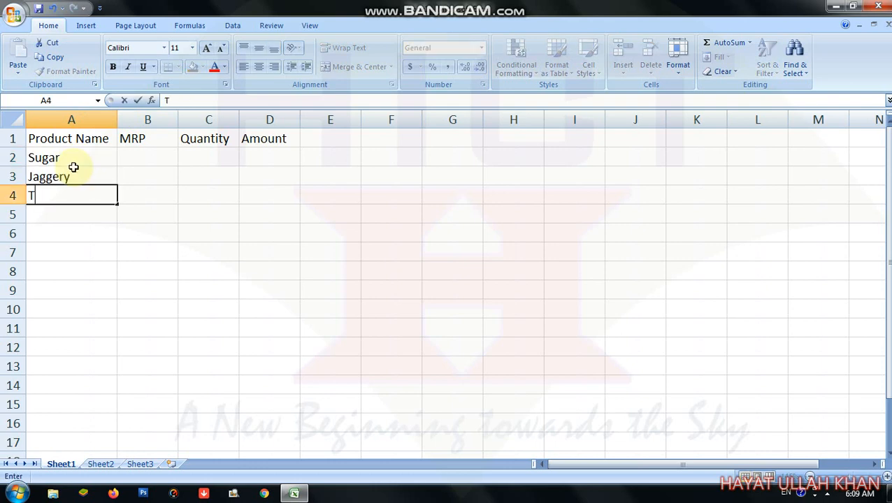
{"action": "type", "text": "urmeric Powe"}
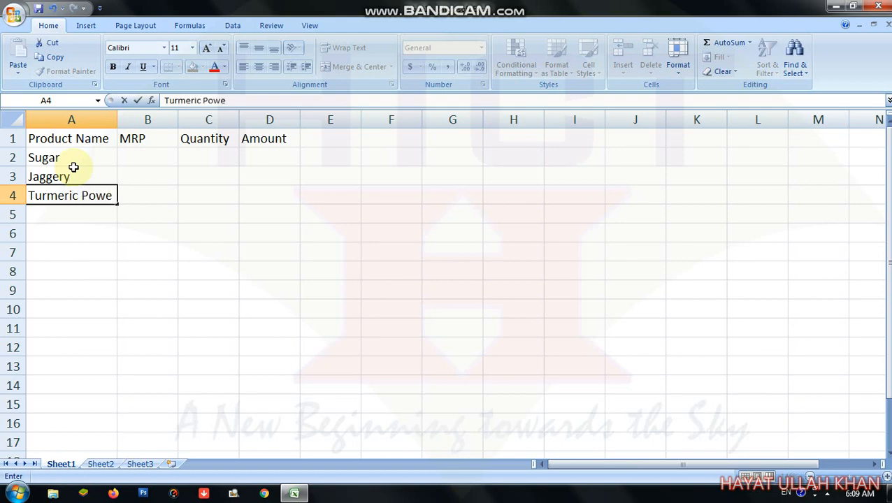
{"action": "key", "text": "BackSpace"}
{"action": "type", "text": "derr"}
{"action": "key", "text": "BackSpace"}
{"action": "key", "text": "Return"}
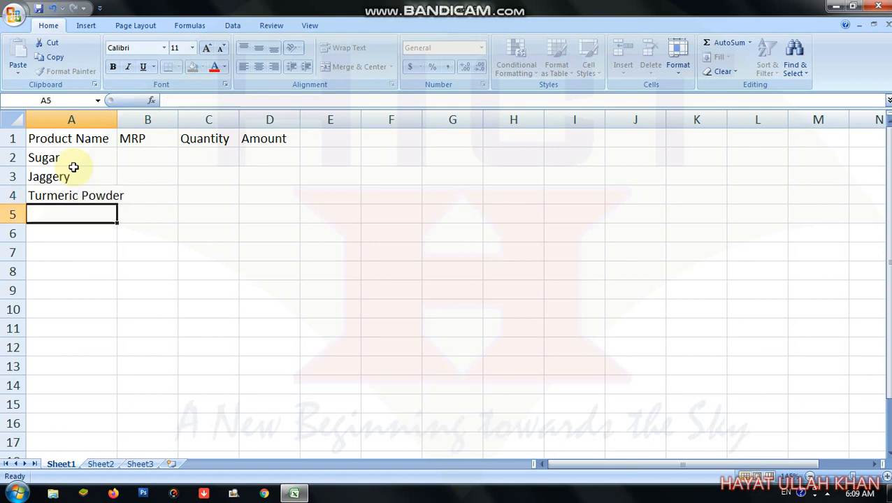
Add Wheat Flour and Soya Oil to the product list in cells A5 and A6.
{"action": "type", "text": "Whea"}
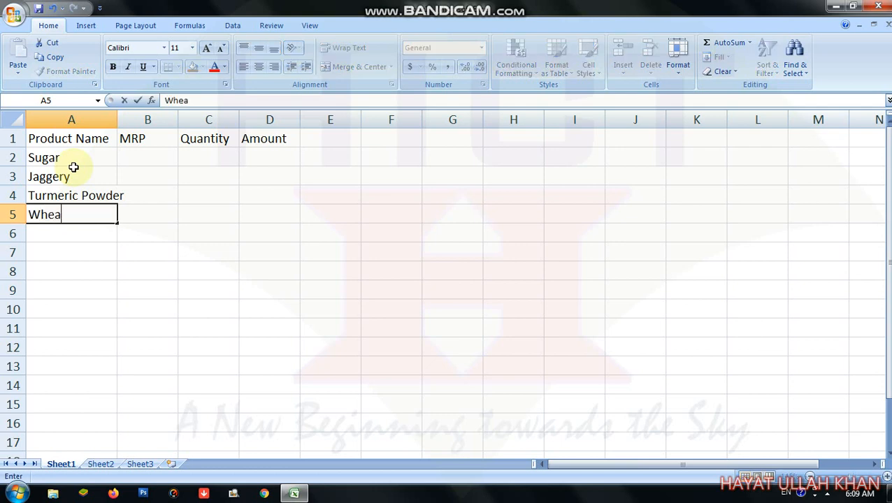
{"action": "type", "text": "t Flour"}
{"action": "key", "text": "Return"}
{"action": "type", "text": "S"}
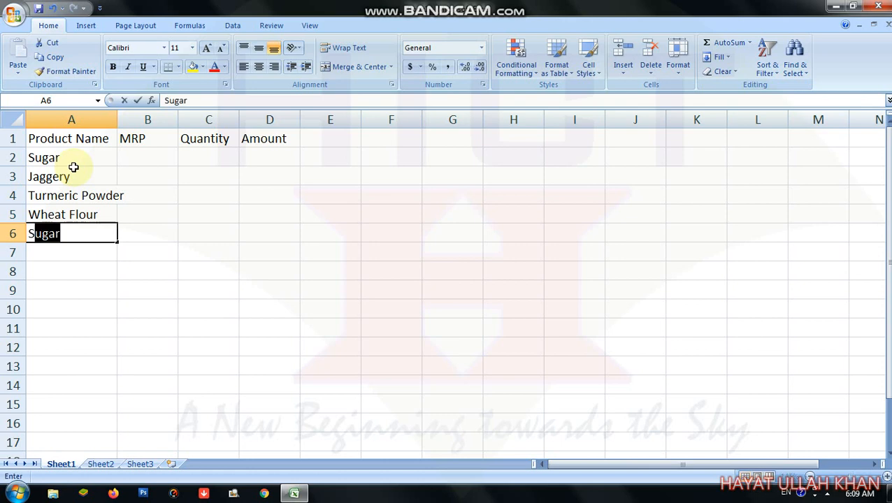
{"action": "type", "text": "oya Oil"}
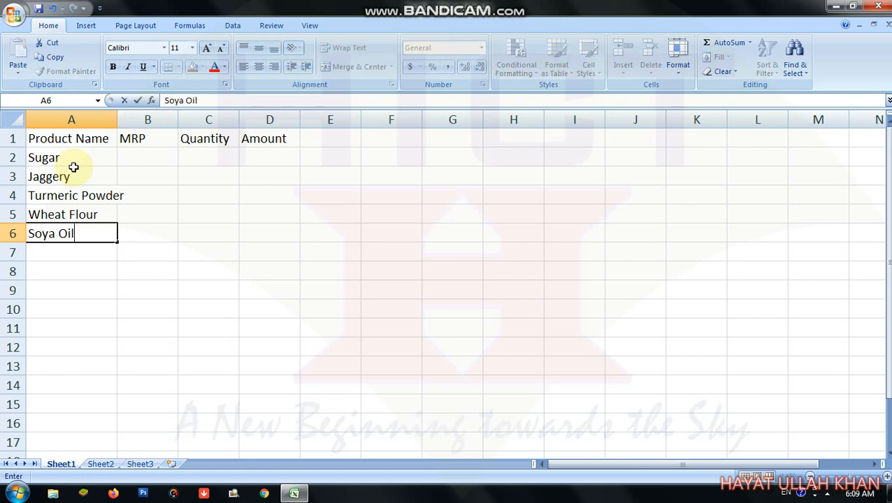
{"action": "key", "text": "Tab"}
Widen column A to fit its longest product name, Turmeric Powder.
{"action": "key", "text": "Up"}
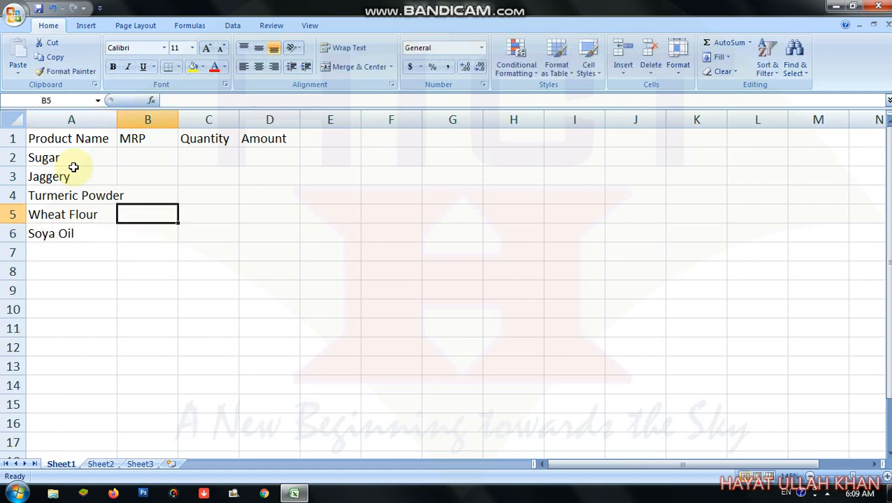
{"action": "key", "text": "Left"}
{"action": "key", "text": "Up"}
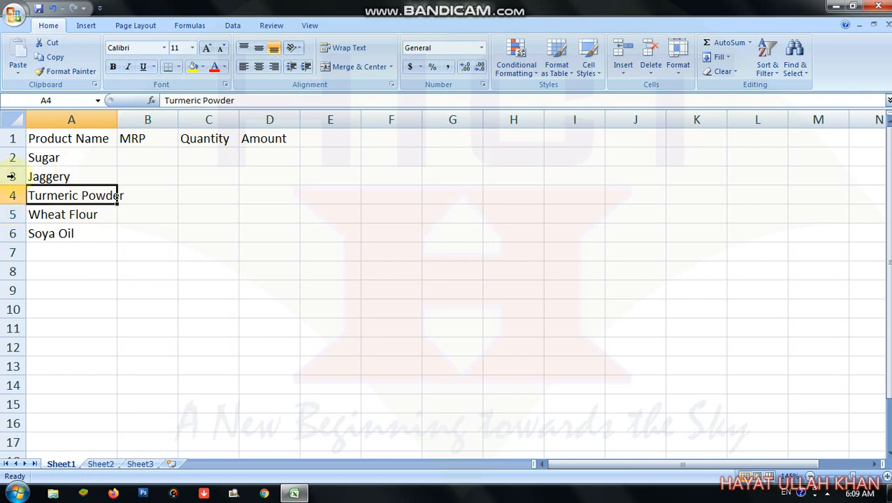
{"action": "left_click", "coordinate": [142, 244]}
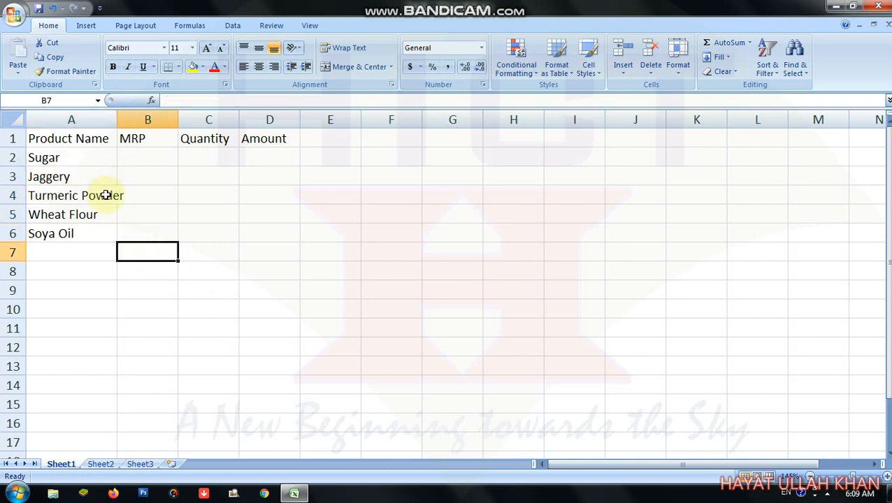
{"action": "left_click", "coordinate": [112, 195]}
{"action": "left_click", "coordinate": [140, 202]}
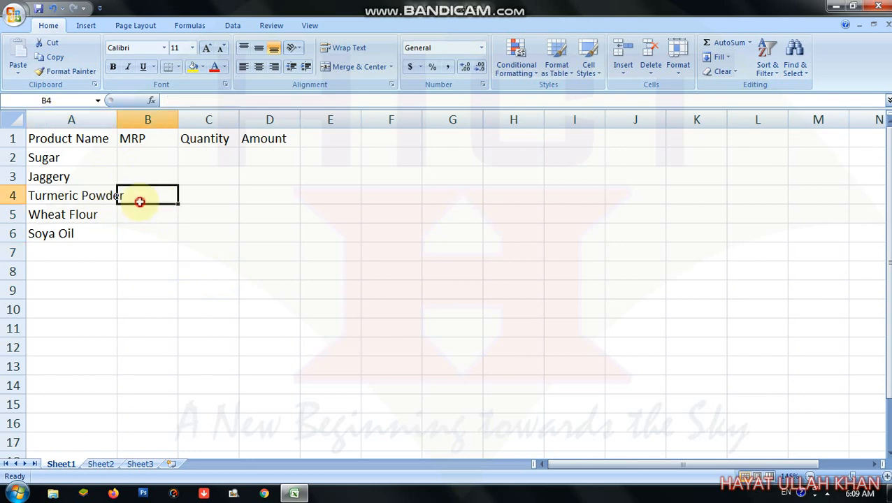
{"action": "left_click", "coordinate": [121, 235]}
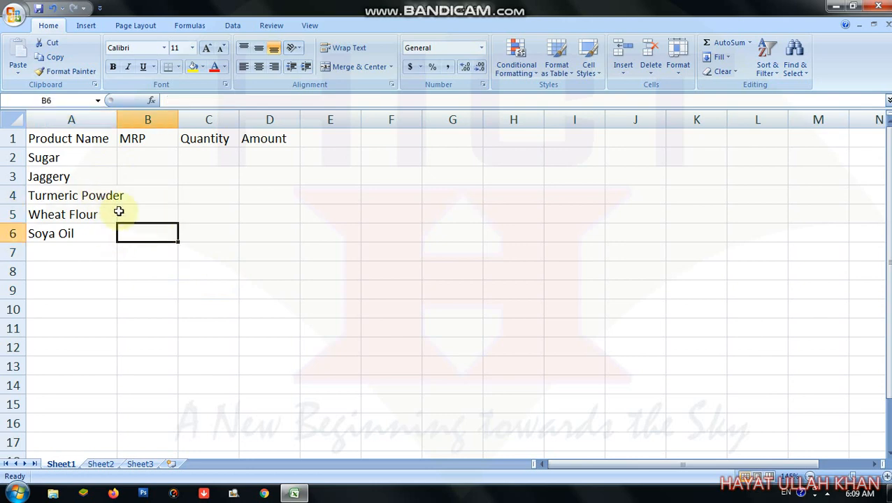
{"action": "double_click", "coordinate": [119, 120]}
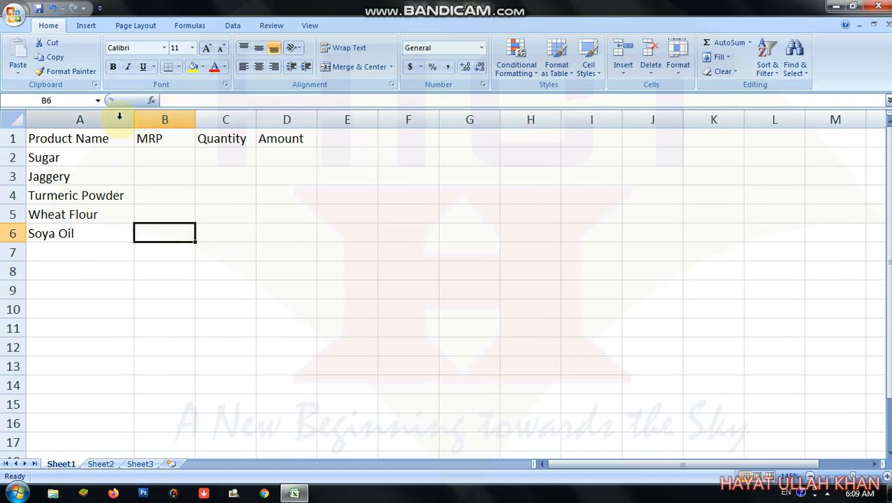
Change the header in B1 to MRP Per KG/Litre and fit column B's width to it.
{"action": "left_click", "coordinate": [140, 156]}
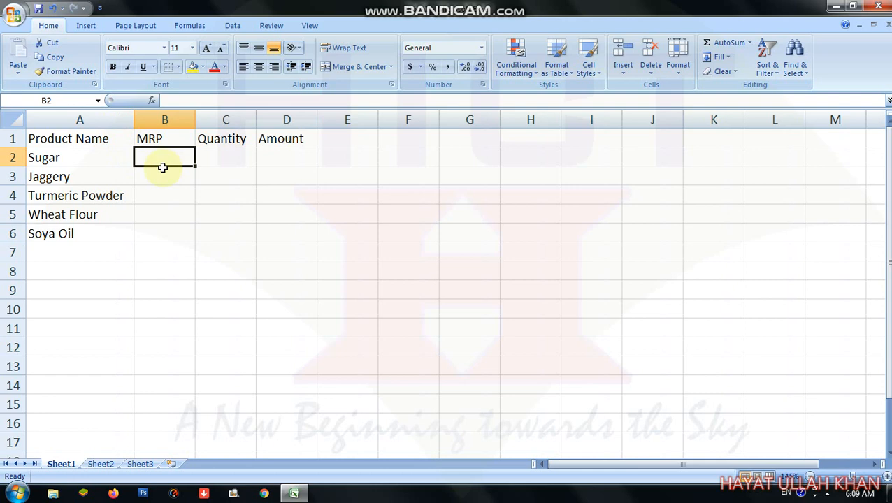
{"action": "key", "text": "Up"}
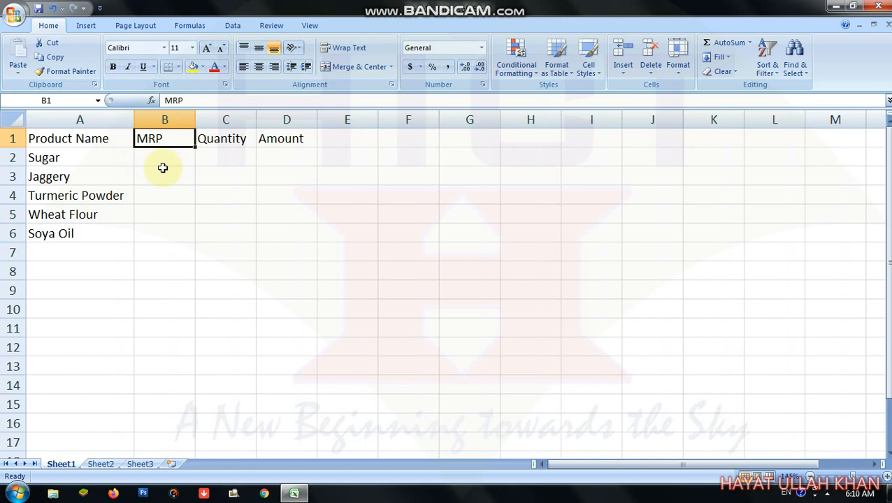
{"action": "key", "text": "Down"}
{"action": "key", "text": "Up"}
{"action": "key", "text": "Down"}
{"action": "key", "text": "Up"}
{"action": "type", "text": "ds"}
{"action": "key", "text": "Escape"}
{"action": "key", "text": "F2"}
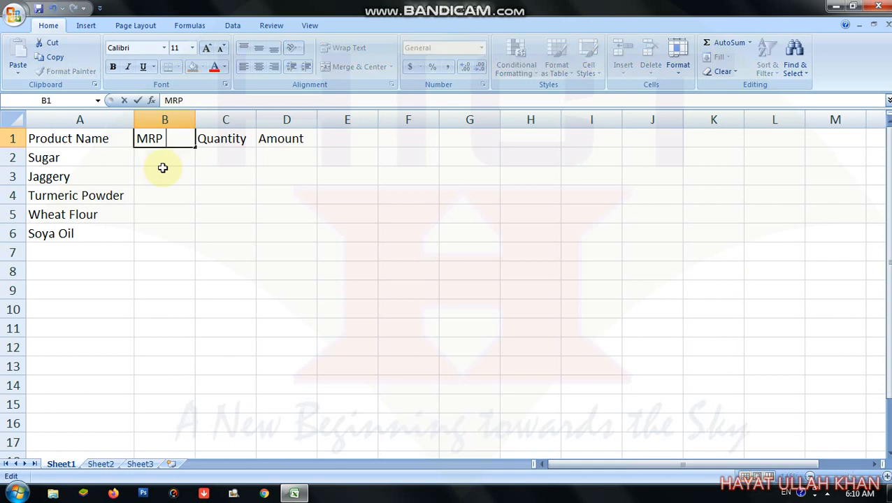
{"action": "type", "text": "Per KG"}
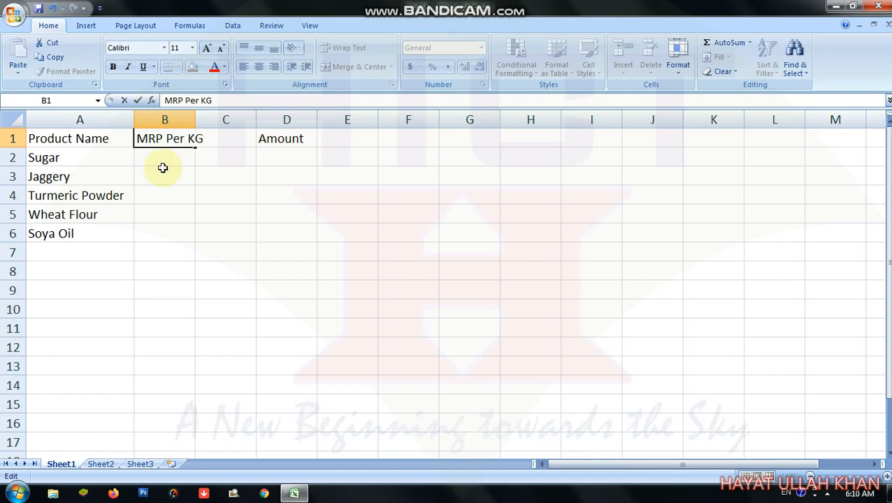
{"action": "type", "text": "/Litre"}
{"action": "key", "text": "Return"}
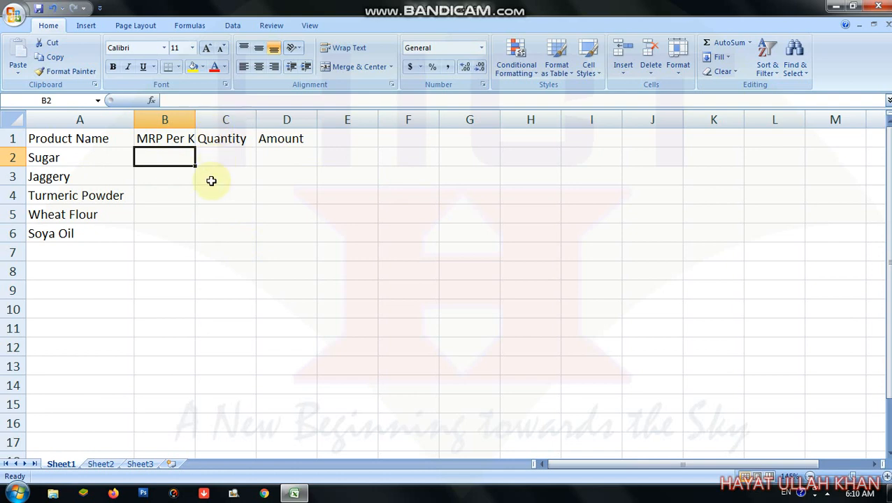
{"action": "double_click", "coordinate": [198, 115]}
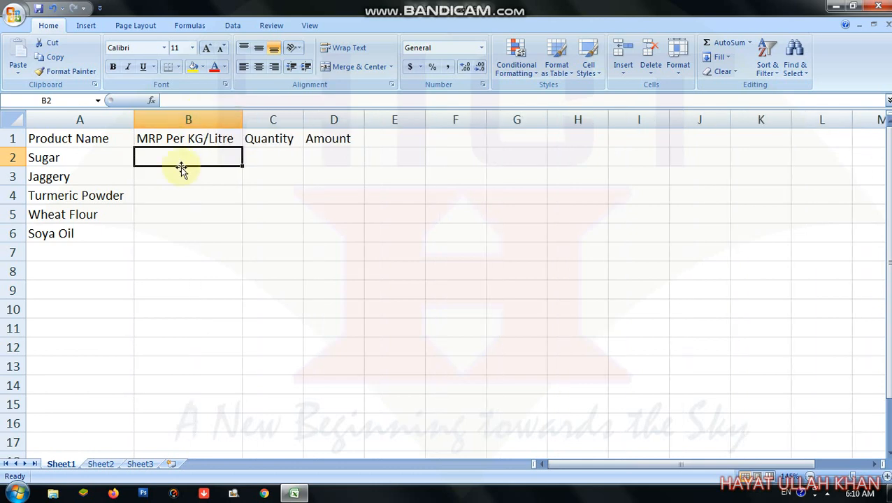
Fill in the prices 45, 50, 200, 25 and 80 for the five products in cells B2 to B6.
{"action": "type", "text": "45"}
{"action": "key", "text": "Return"}
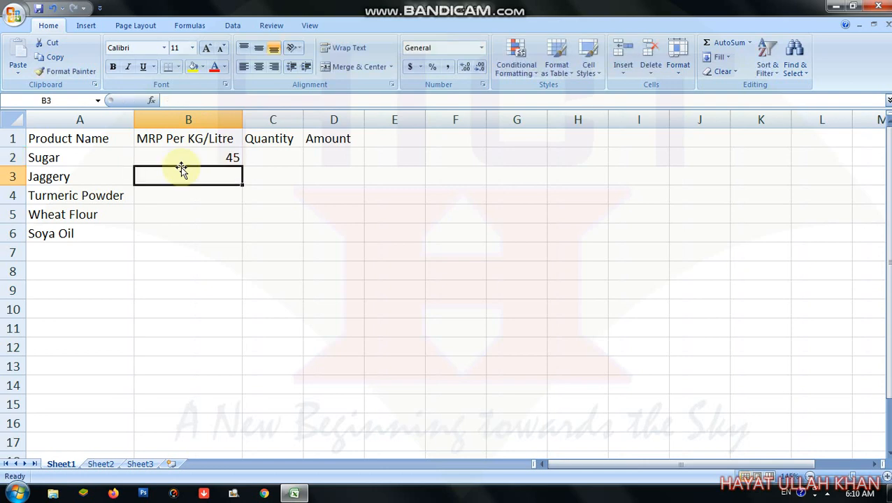
{"action": "type", "text": "50"}
{"action": "key", "text": "Return"}
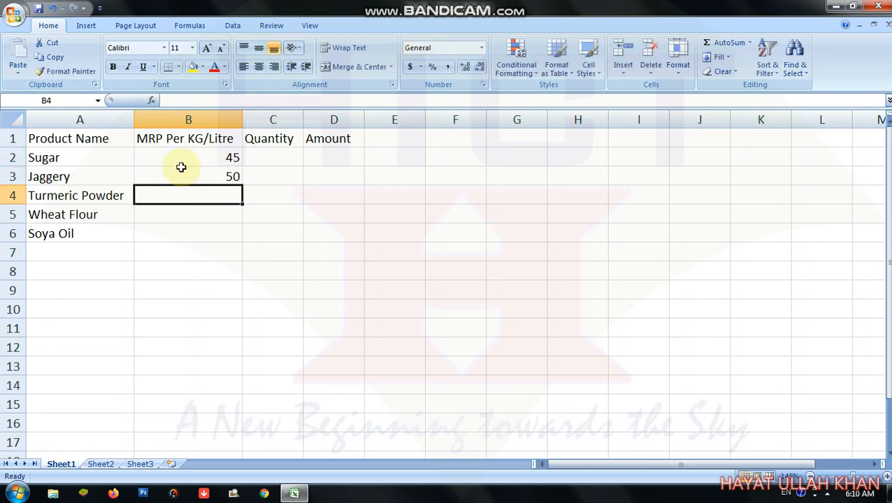
{"action": "type", "text": "200"}
{"action": "key", "text": "Return"}
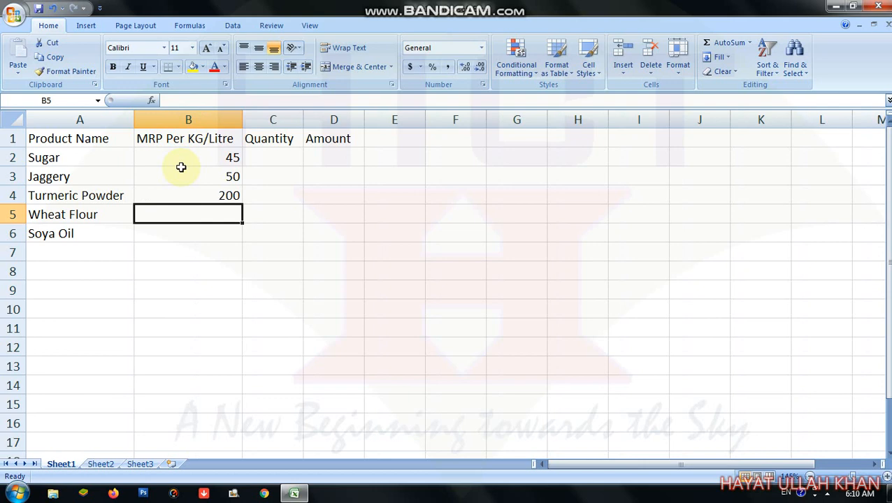
{"action": "type", "text": "25"}
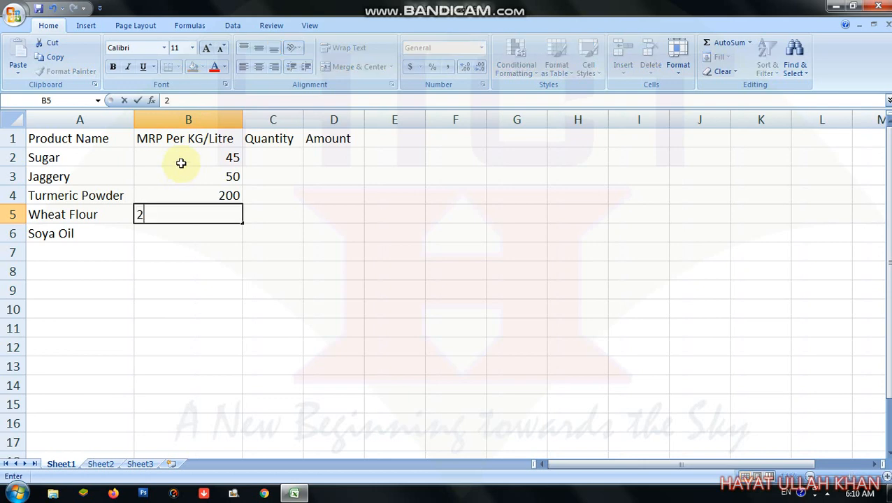
{"action": "key", "text": "Return"}
{"action": "type", "text": "80"}
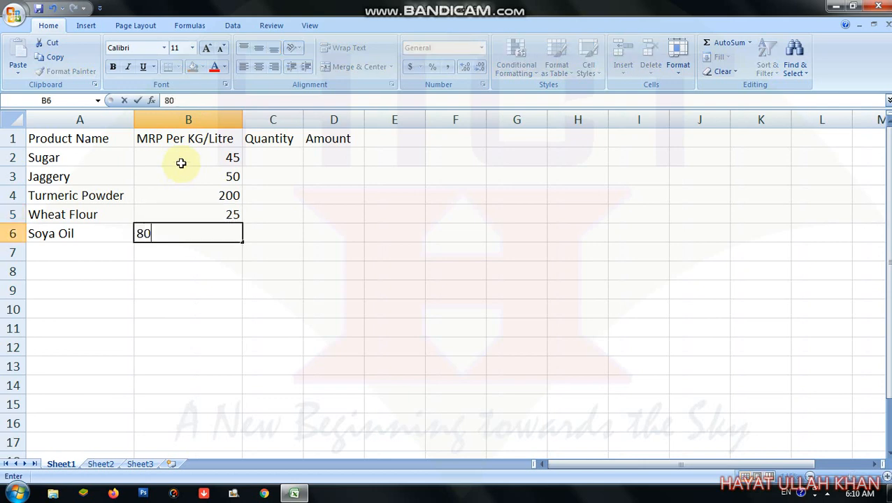
{"action": "key", "text": "Return"}
Change the header in C1 to Quantity in KG/Litre and fit column C's width to it.
{"action": "key", "text": "Right"}
{"action": "key", "text": "Up"}
{"action": "key", "text": "Up"}
{"action": "key", "text": "Up"}
{"action": "key", "text": "Up"}
{"action": "key", "text": "Up"}
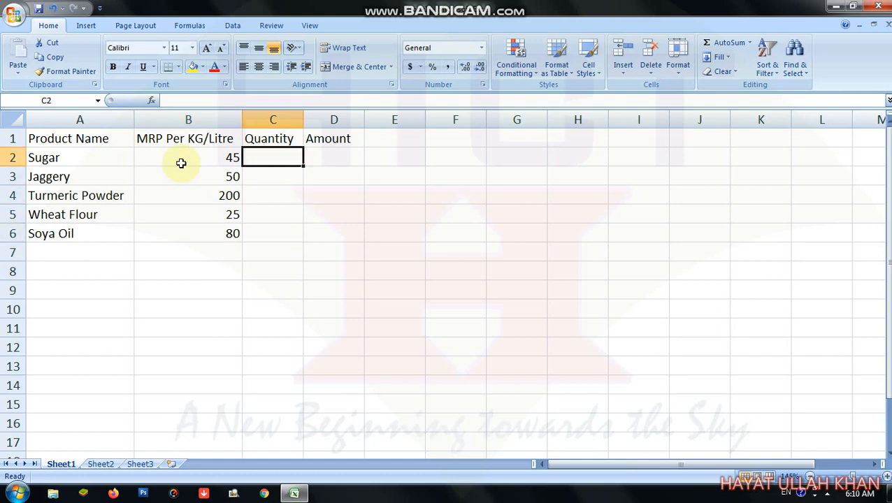
{"action": "key", "text": "Up"}
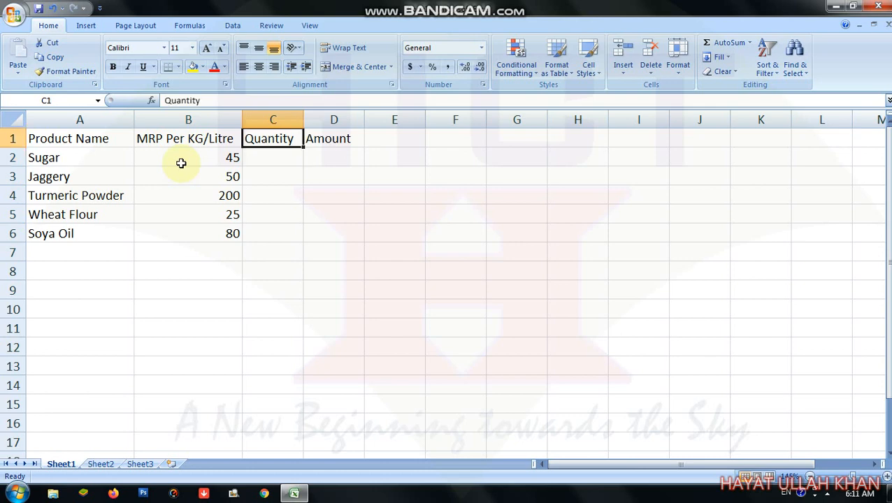
{"action": "key", "text": "F2"}
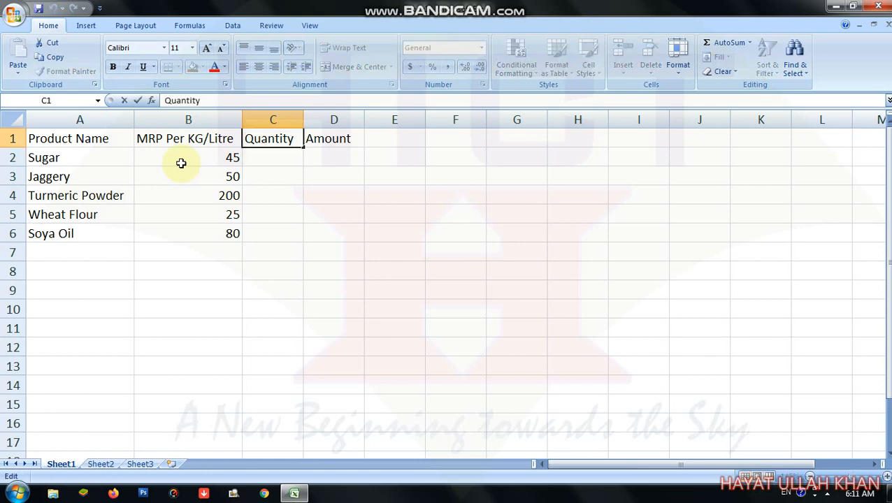
{"action": "type", "text": "in"}
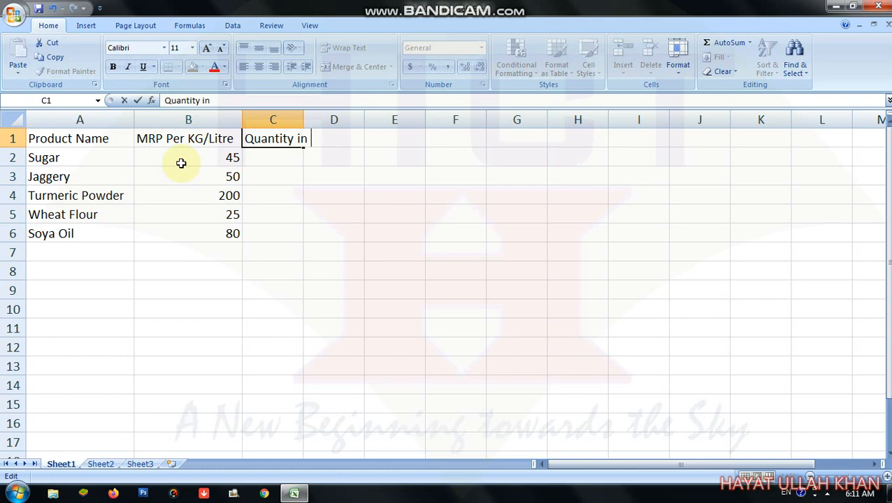
{"action": "type", "text": " KG/Litre"}
{"action": "key", "text": "Return"}
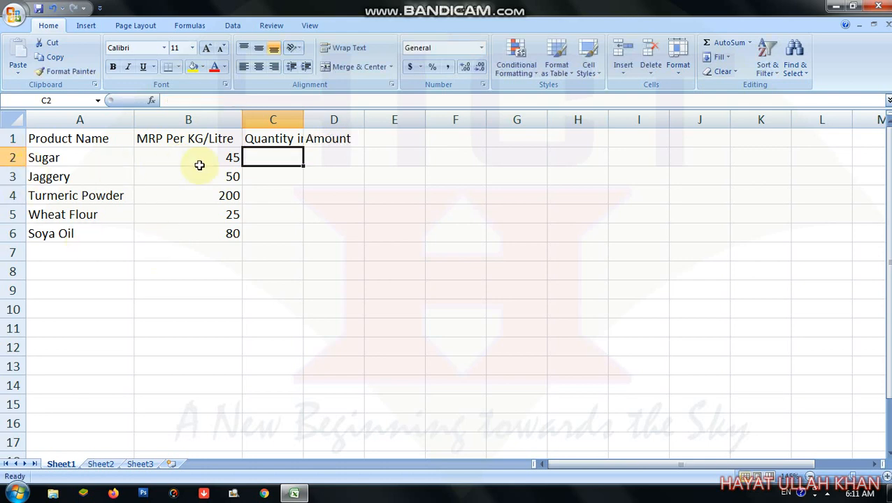
{"action": "double_click", "coordinate": [305, 121]}
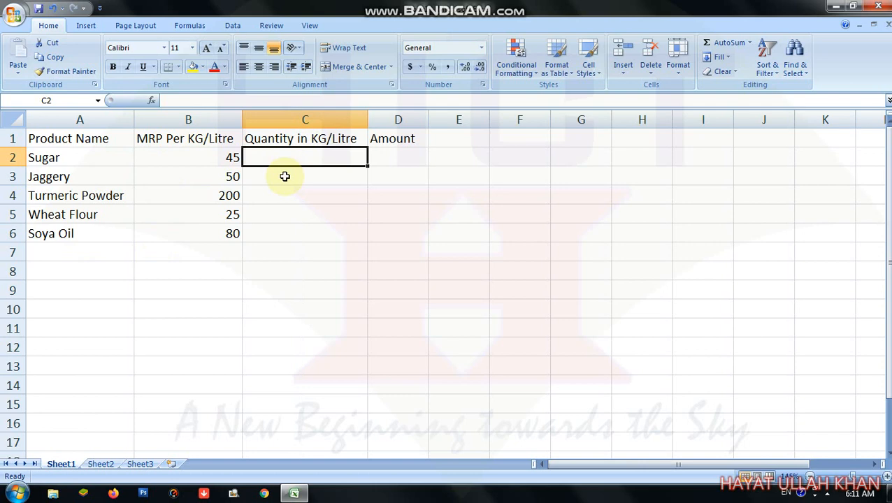
Fill in the quantities 5, 4, 0.250, 10 and 5 for the five products in cells C2 to C6.
{"action": "type", "text": "56"}
{"action": "key", "text": "BackSpace"}
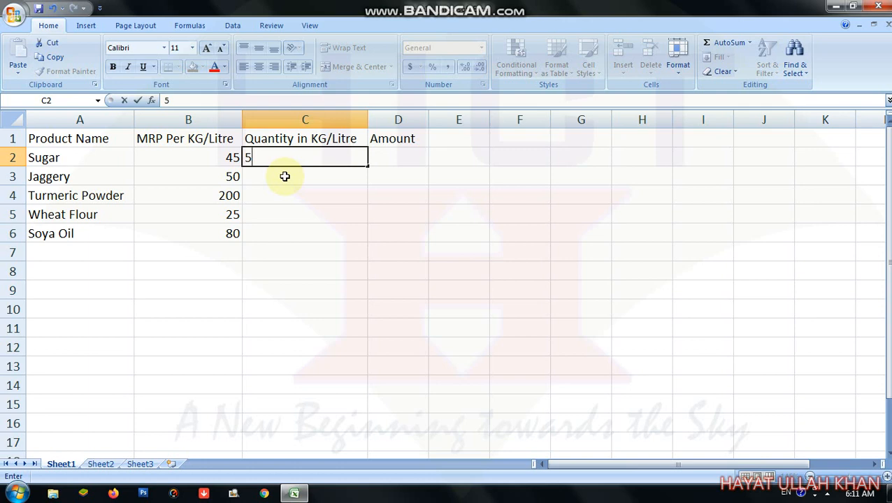
{"action": "key", "text": "Return"}
{"action": "type", "text": "4"}
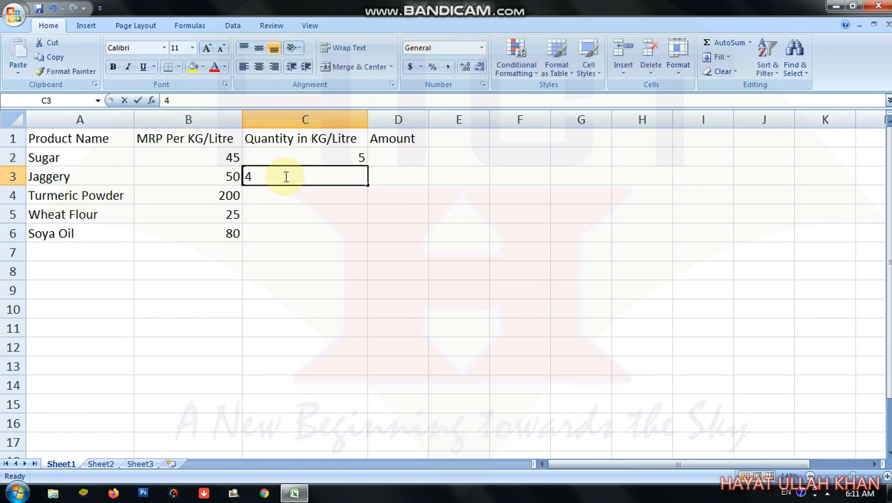
{"action": "key", "text": "Return"}
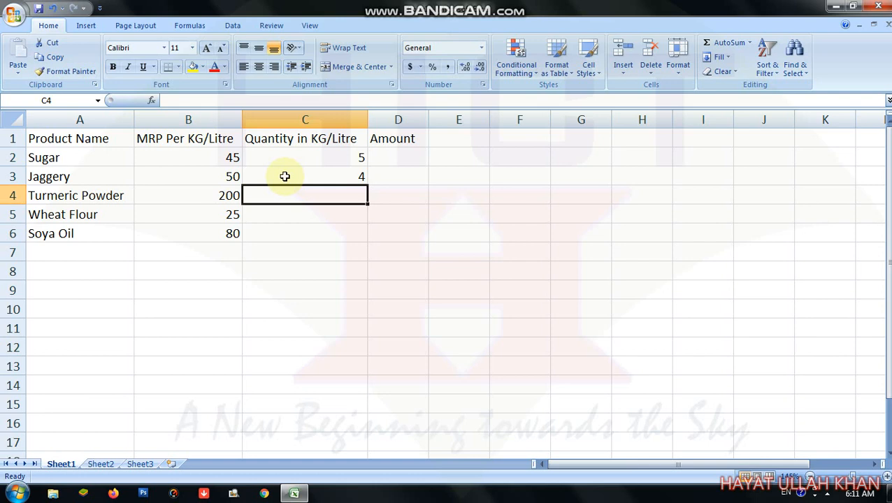
{"action": "type", "text": "0.250"}
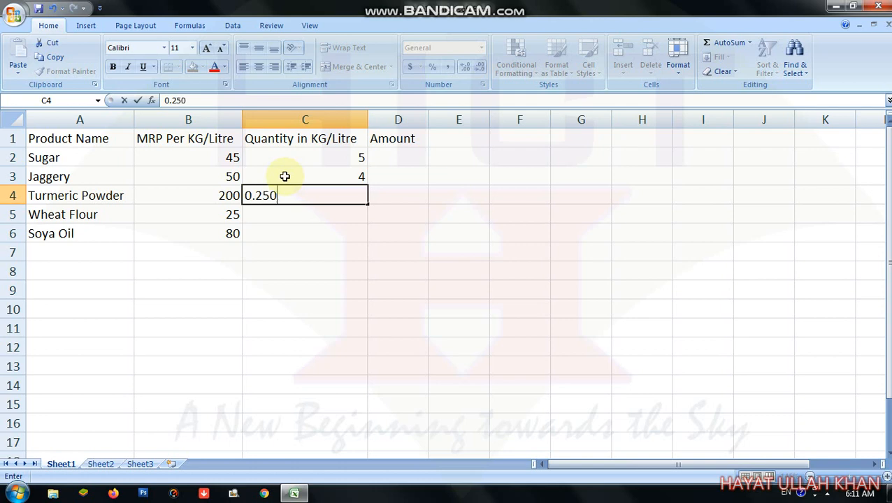
{"action": "key", "text": "Return"}
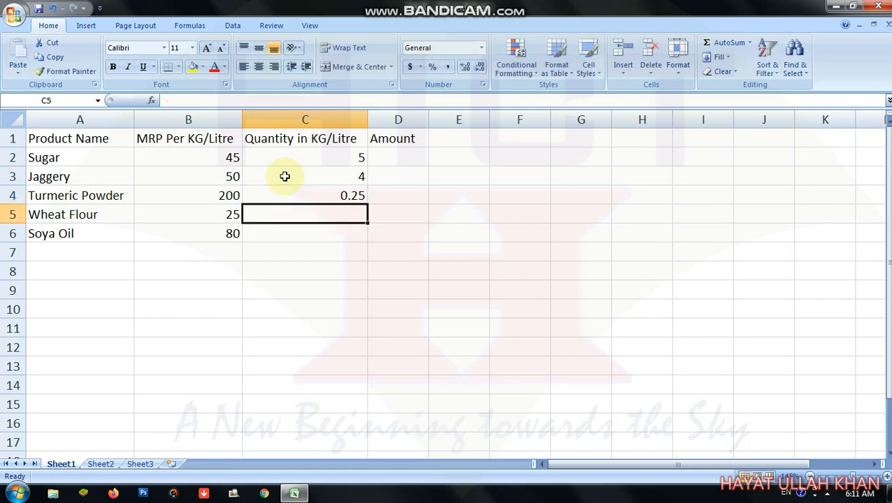
{"action": "type", "text": "10"}
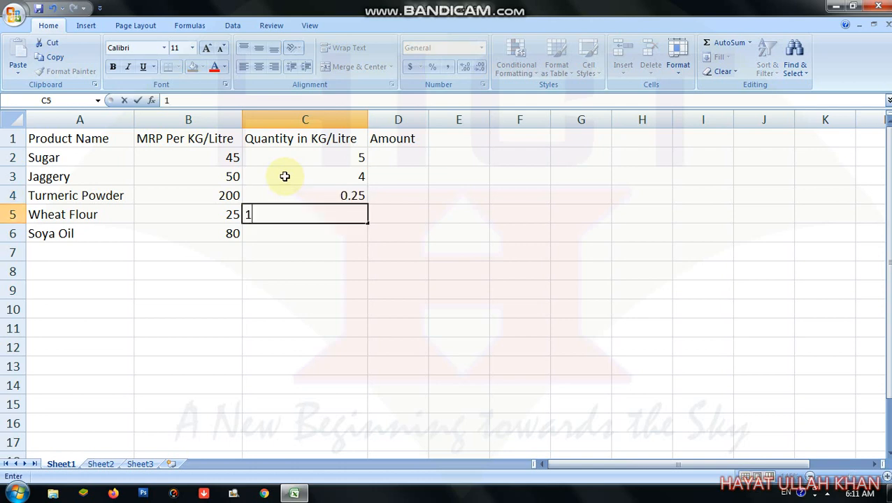
{"action": "key", "text": "Return"}
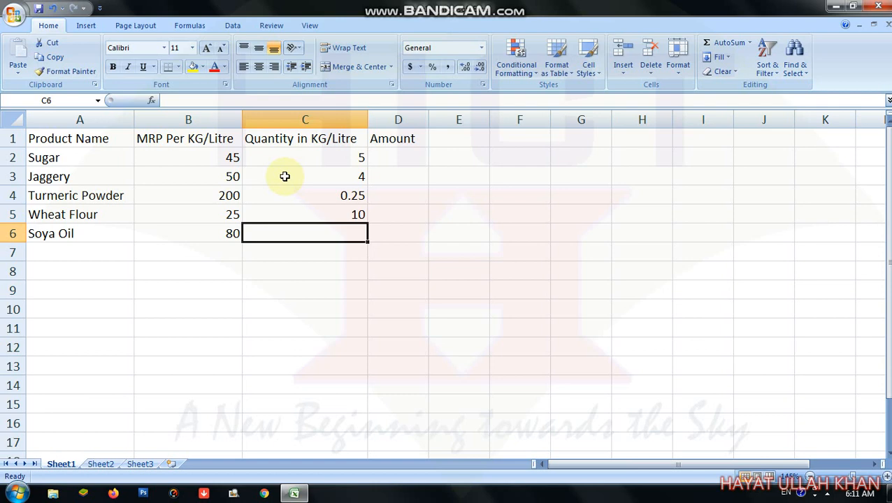
{"action": "type", "text": "5"}
{"action": "key", "text": "Return"}
Calculate Sugar's amount in D2 with the formula =B2*C2 and copy it down to D6.
{"action": "key", "text": "Right"}
{"action": "key", "text": "Up"}
{"action": "key", "text": "Up"}
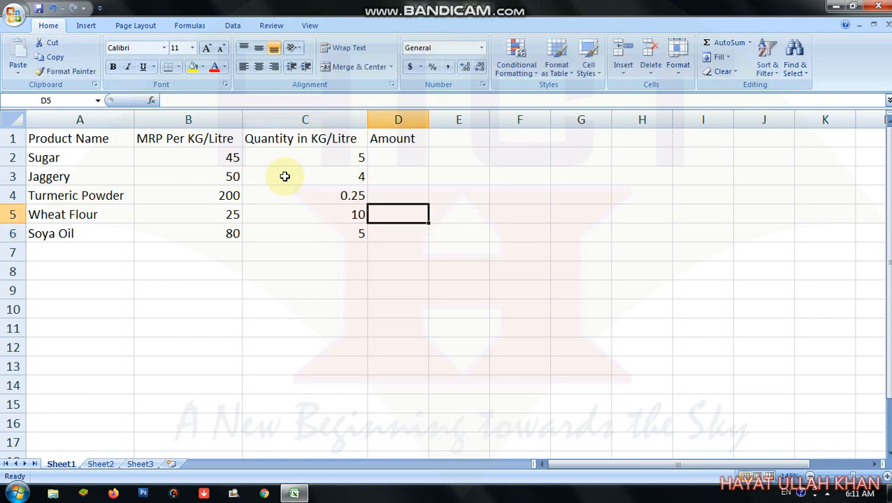
{"action": "key", "text": "Up"}
{"action": "key", "text": "Up"}
{"action": "key", "text": "Up"}
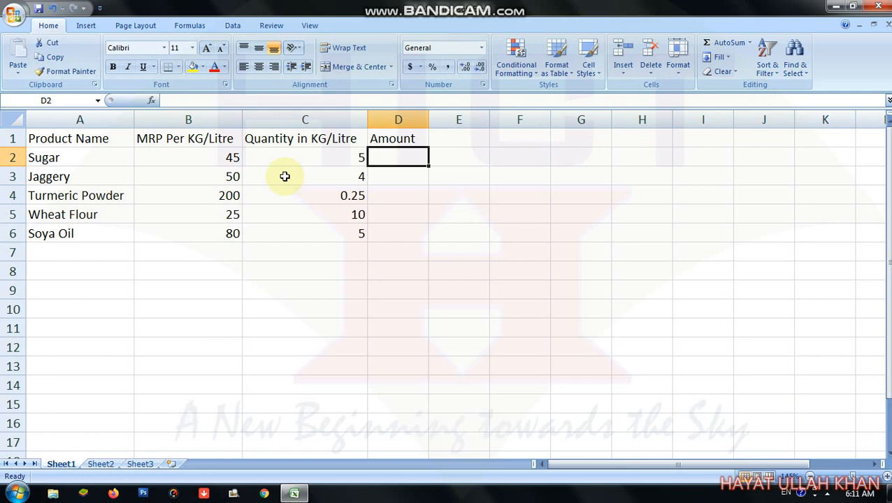
{"action": "key", "text": "Left"}
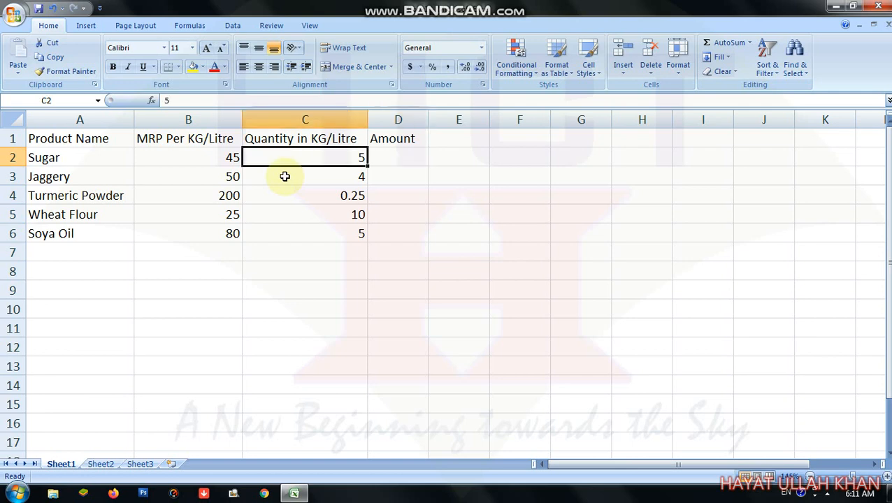
{"action": "key", "text": "Right"}
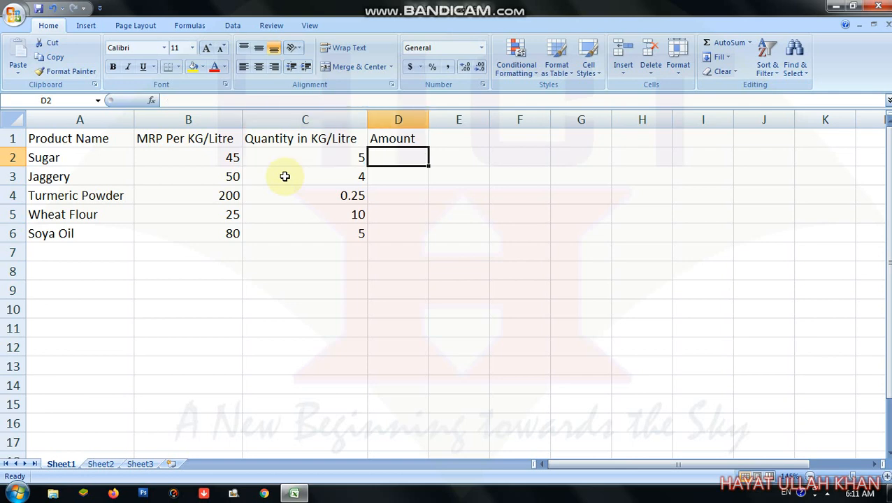
{"action": "type", "text": "="}
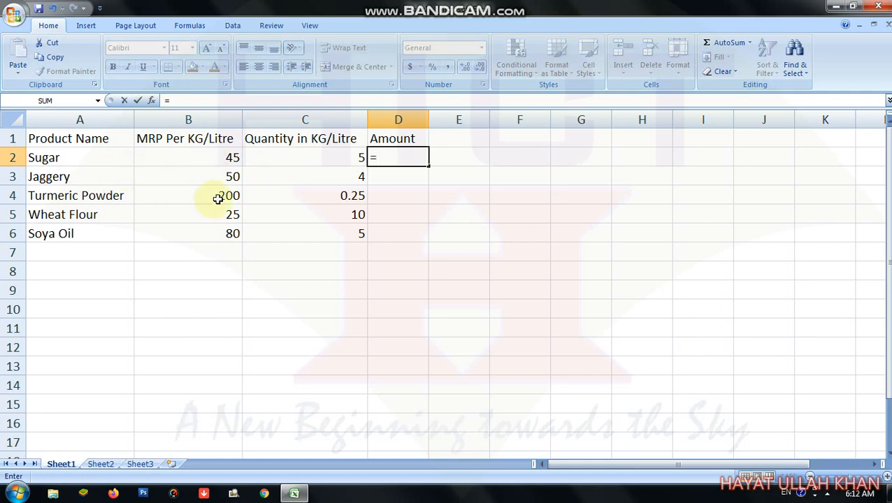
{"action": "left_click", "coordinate": [222, 158]}
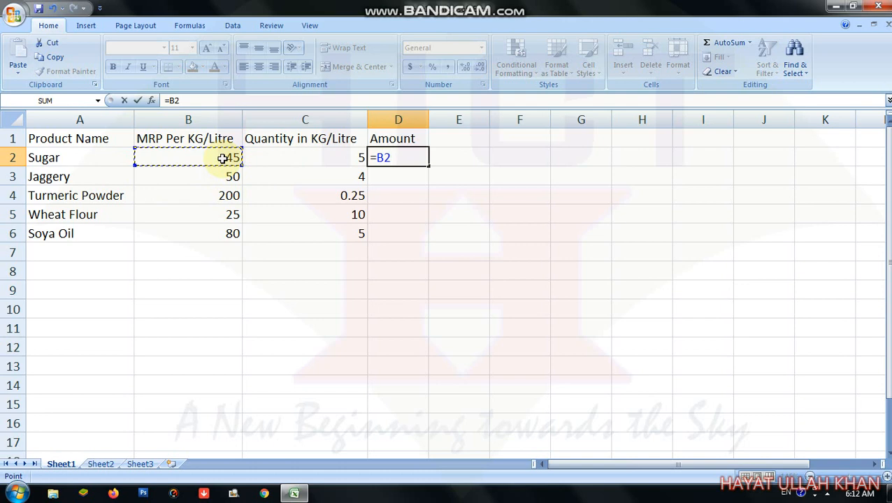
{"action": "type", "text": "*"}
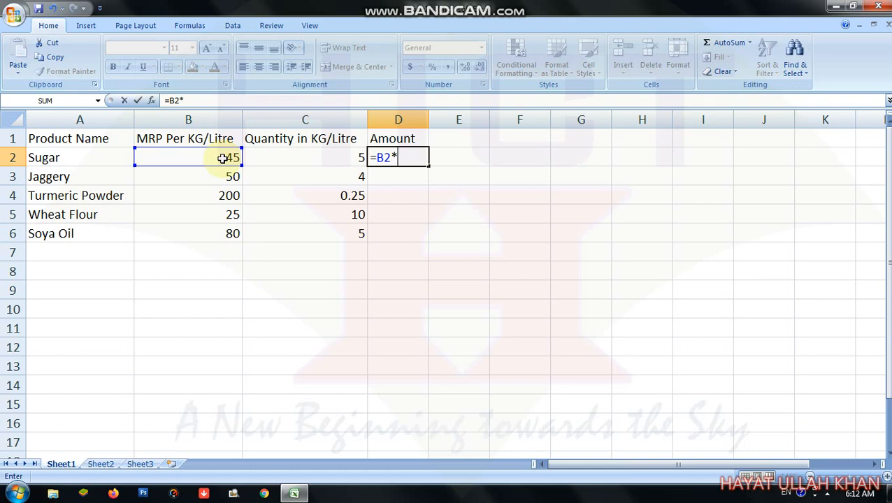
{"action": "left_click", "coordinate": [266, 156]}
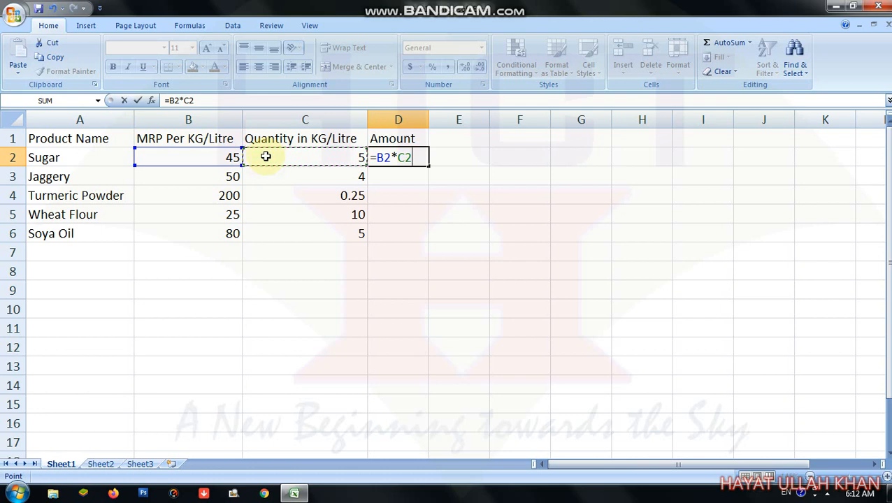
{"action": "key", "text": "Return"}
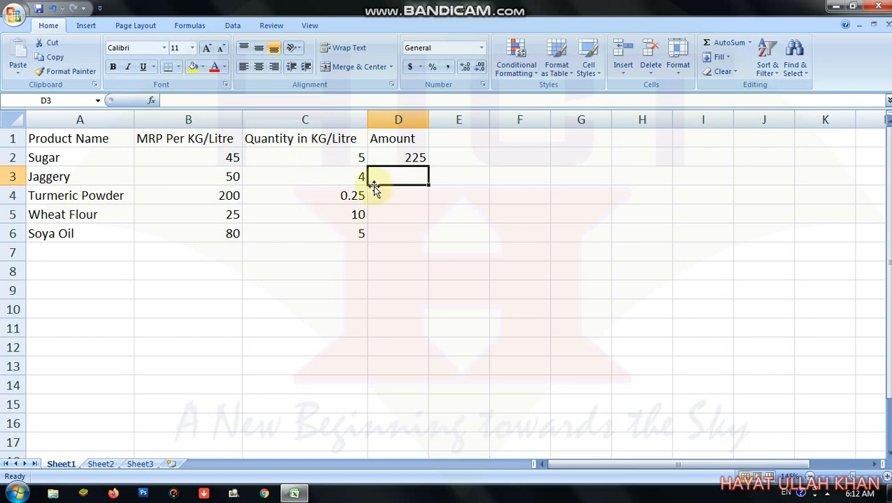
{"action": "left_click", "coordinate": [418, 158]}
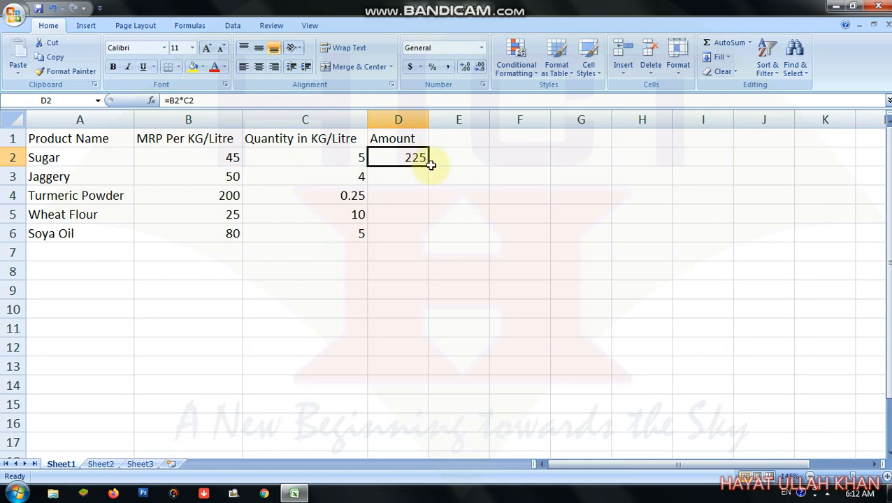
{"action": "left_click_drag", "start_coordinate": [430, 167], "coordinate": [428, 172]}
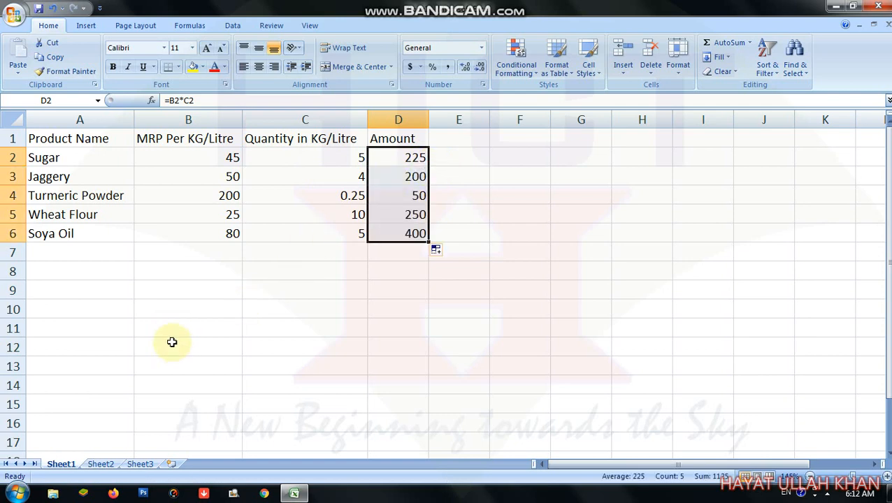
Change the quantity of Sugar in C2 to 3 and of Jaggery in C3 to 1.
{"action": "left_click", "coordinate": [287, 165]}
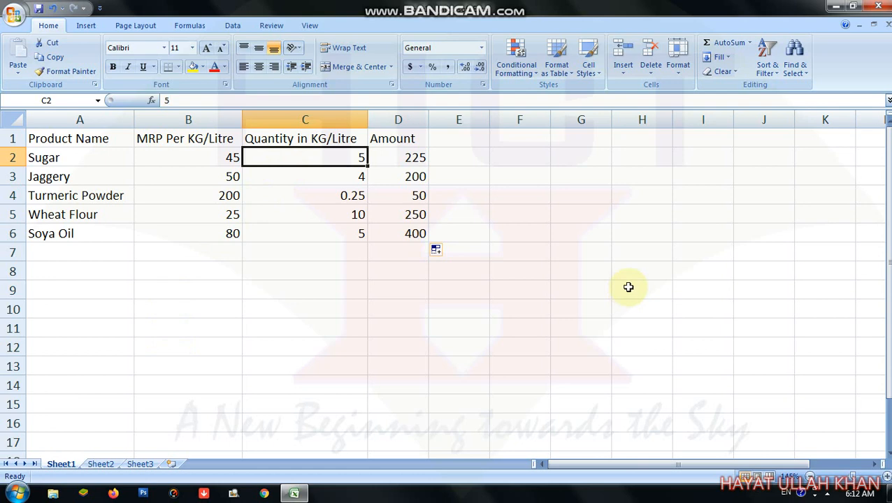
{"action": "type", "text": "3"}
{"action": "key", "text": "Return"}
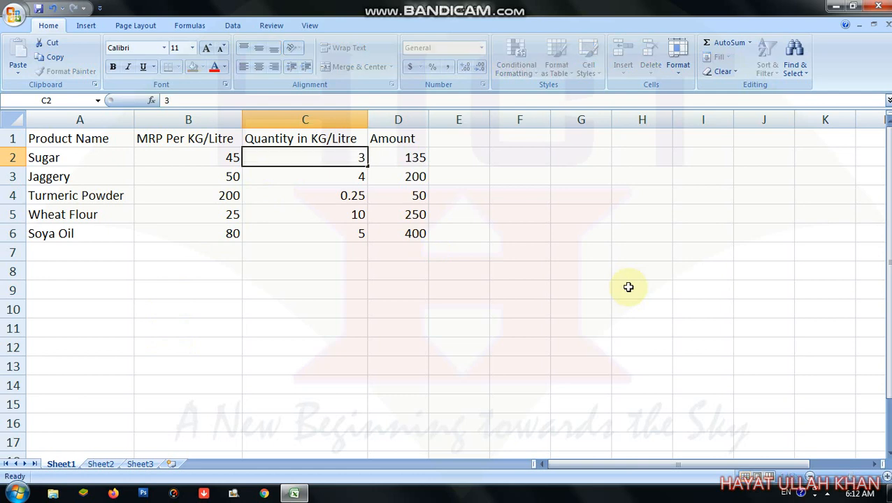
{"action": "type", "text": "1"}
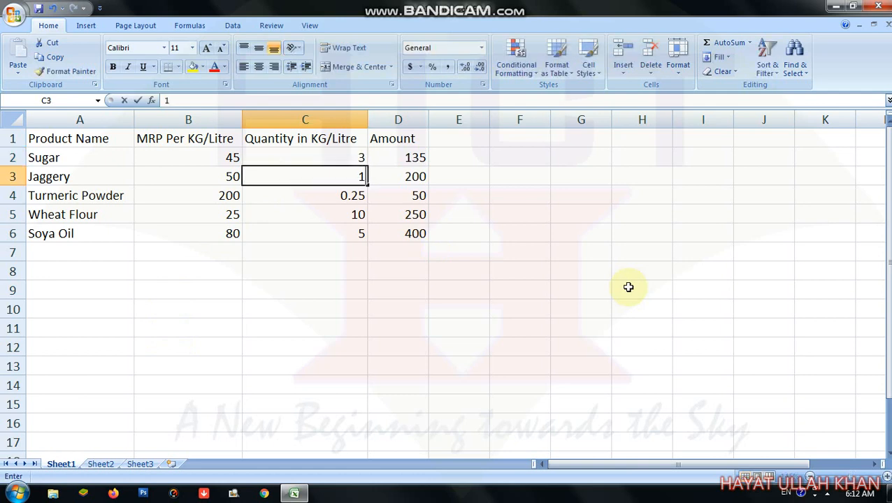
{"action": "key", "text": "Return"}
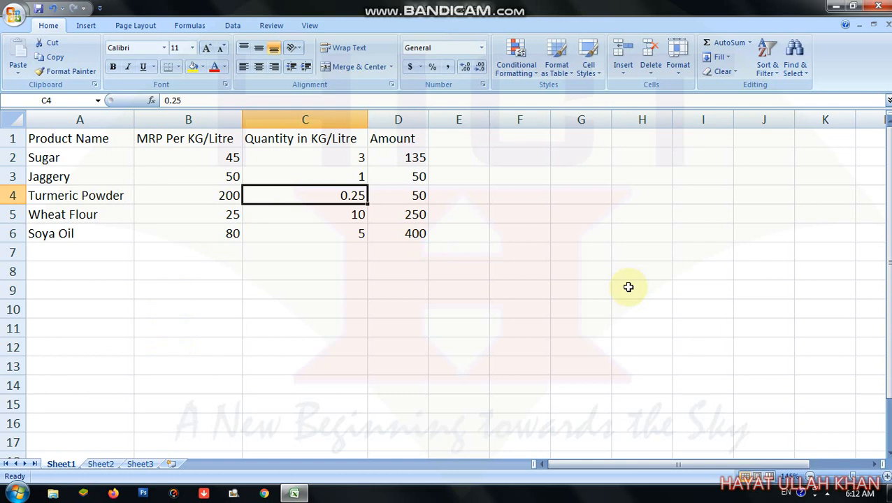
Merge and center cells A7 to C7 and enter the label Total Amount in the merged cell.
{"action": "left_click_drag", "start_coordinate": [116, 251], "coordinate": [273, 252]}
{"action": "left_click", "coordinate": [127, 289]}
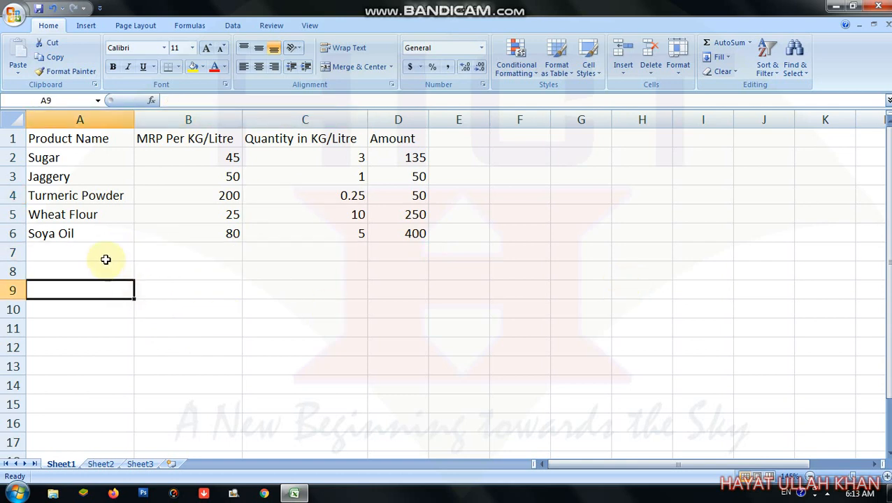
{"action": "mouse_move", "coordinate": [105, 260]}
{"action": "left_mouse_down"}
{"action": "mouse_move", "coordinate": [279, 260]}
{"action": "mouse_move", "coordinate": [298, 253]}
{"action": "mouse_move", "coordinate": [114, 252]}
{"action": "left_mouse_up"}
{"action": "left_click", "coordinate": [288, 276]}
{"action": "left_click", "coordinate": [288, 252]}
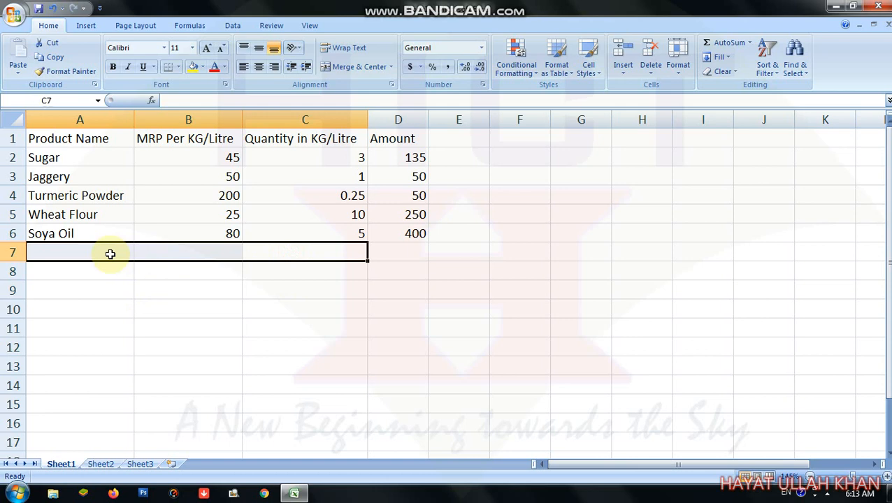
{"action": "left_click", "coordinate": [342, 73]}
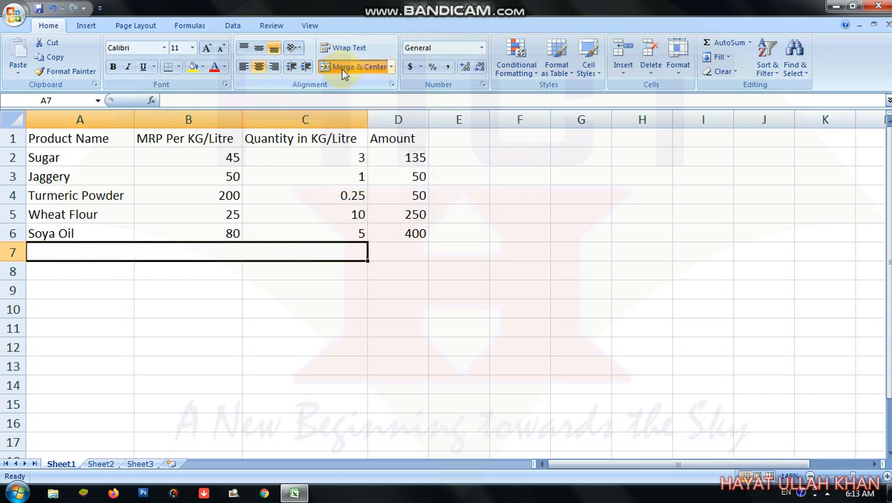
{"action": "type", "text": "To"}
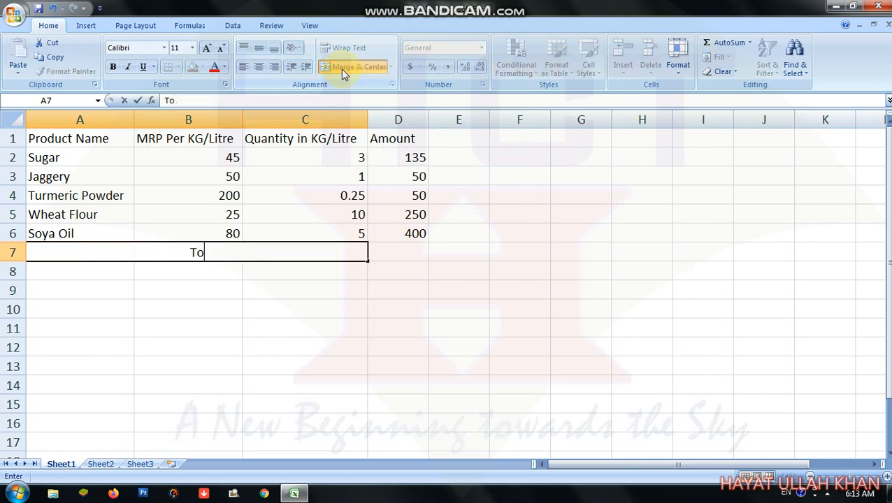
{"action": "type", "text": "tal Amount"}
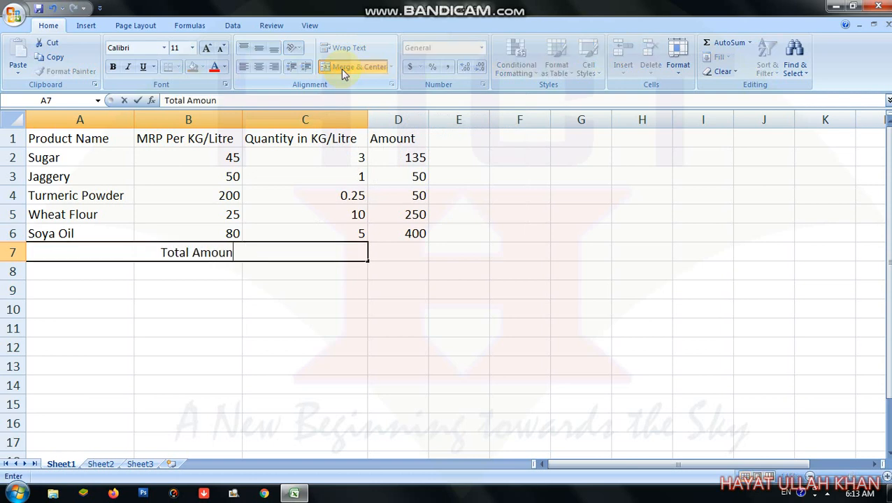
{"action": "key", "text": "Tab"}
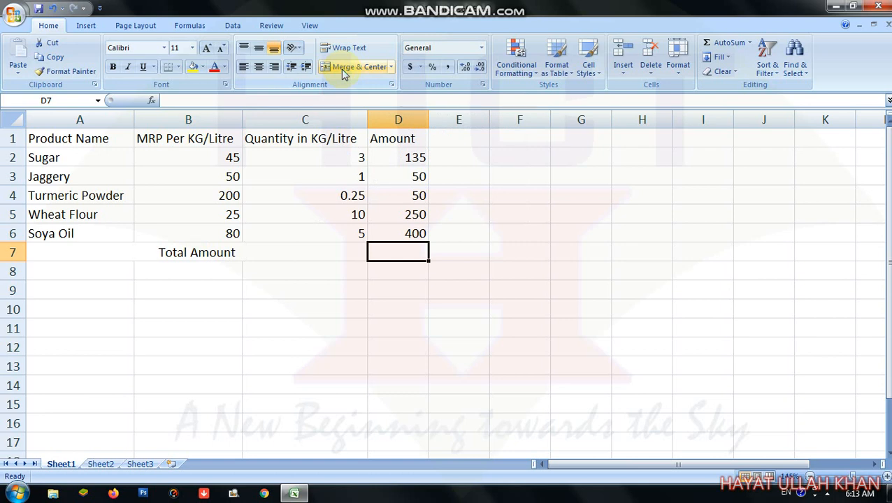
Calculate the total amount in D7 with the formula =SUM(D2:D6).
{"action": "key", "text": "alt"}
{"action": "key", "text": "alt+equal"}
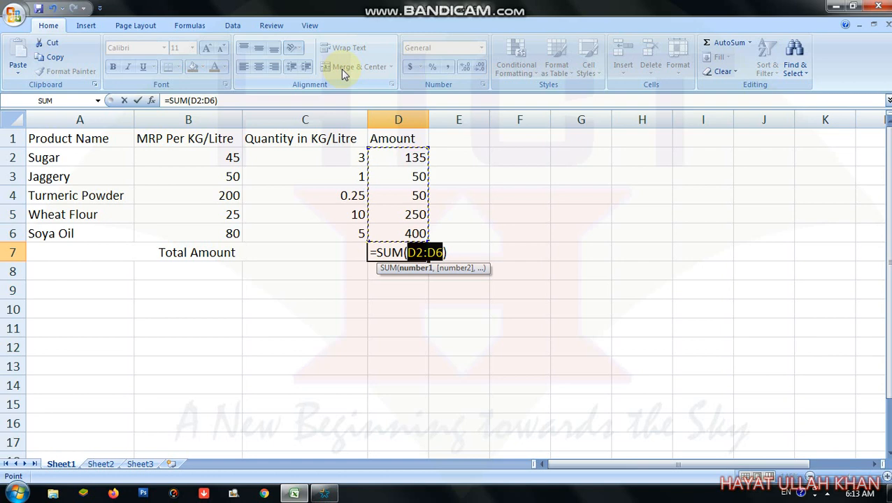
{"action": "key", "text": "Return"}
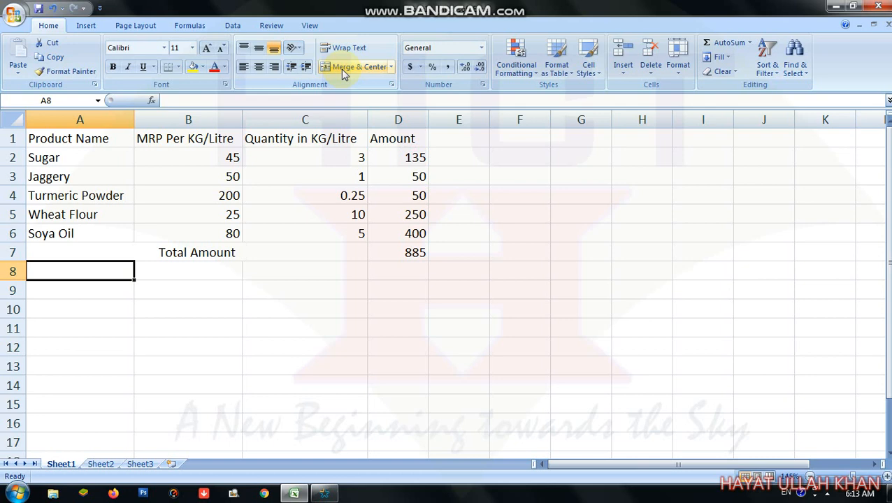
Merge and center cells A8 to C8 and enter the label Discount in the merged cell.
{"action": "left_click_drag", "start_coordinate": [44, 271], "coordinate": [255, 279]}
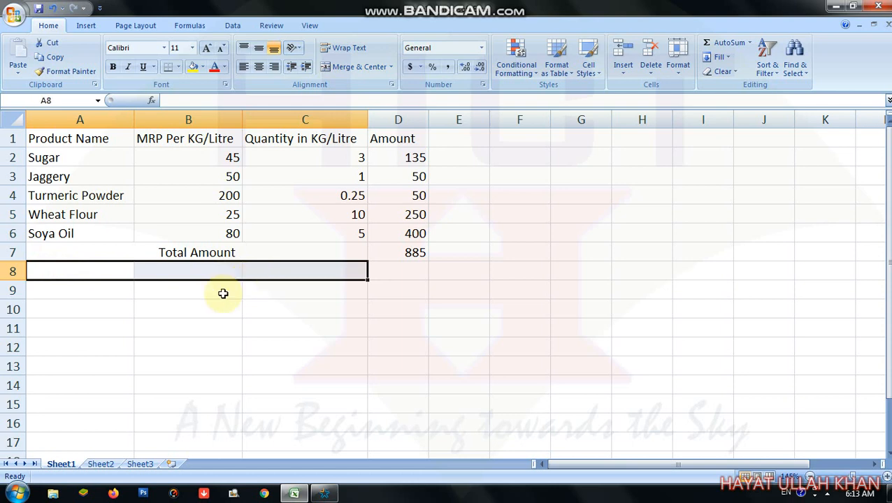
{"action": "left_click", "coordinate": [207, 310]}
{"action": "left_click_drag", "start_coordinate": [118, 264], "coordinate": [275, 269]}
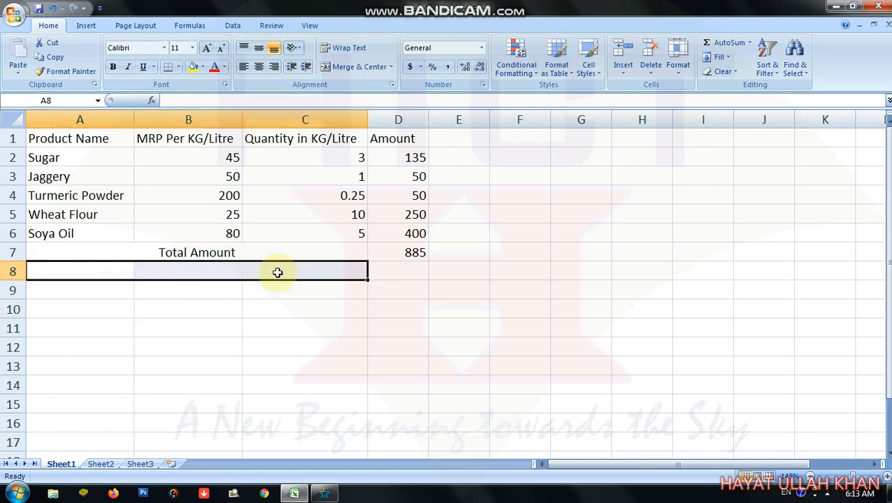
{"action": "left_click", "coordinate": [356, 75]}
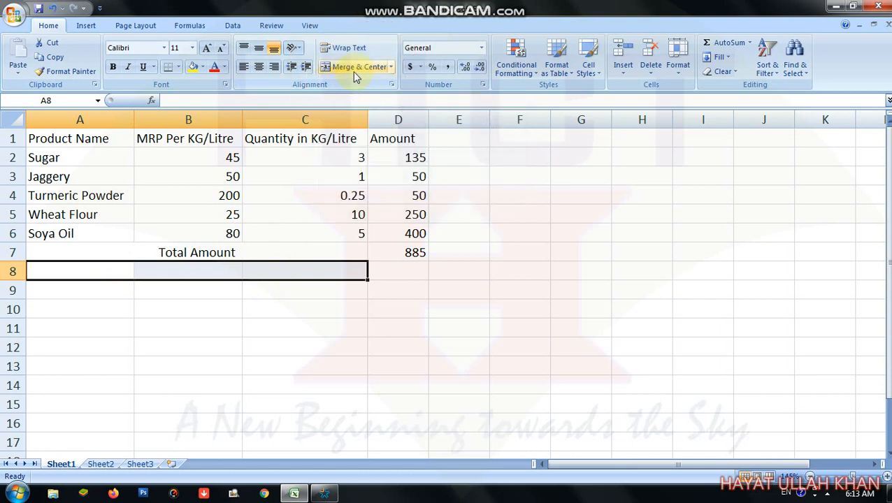
{"action": "left_click", "coordinate": [353, 72]}
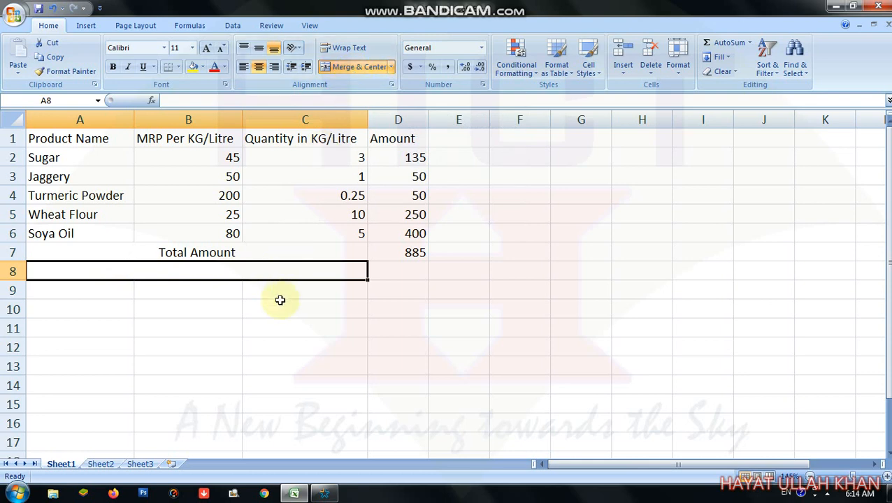
{"action": "type", "text": "Disceou"}
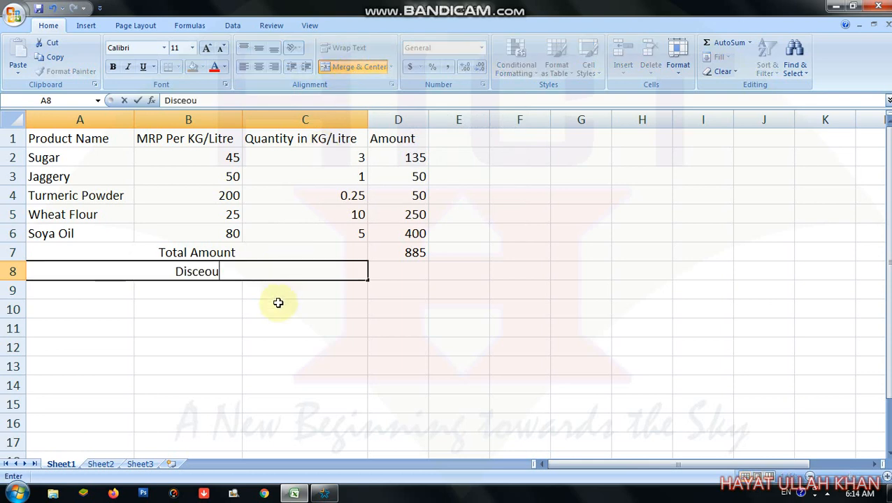
{"action": "key", "text": "BackSpace"}
{"action": "key", "text": "BackSpace"}
{"action": "key", "text": "BackSpace"}
{"action": "type", "text": "o"}
{"action": "key", "text": "BackSpace"}
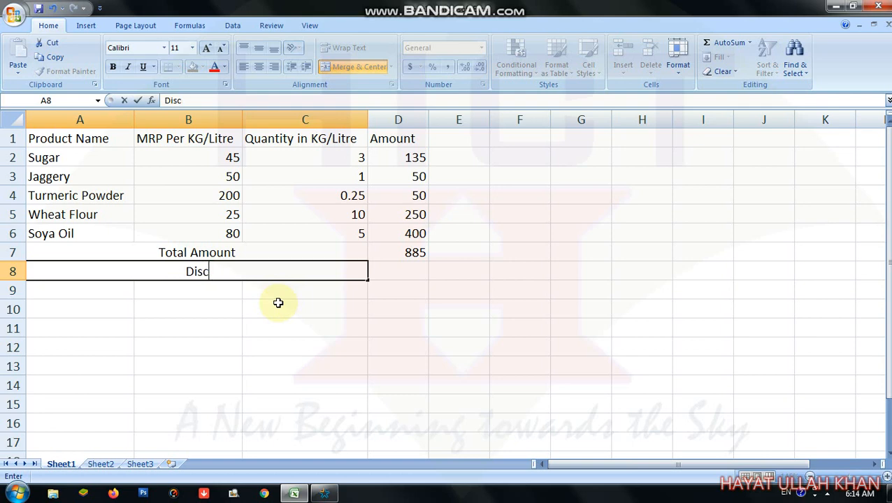
{"action": "type", "text": "ount"}
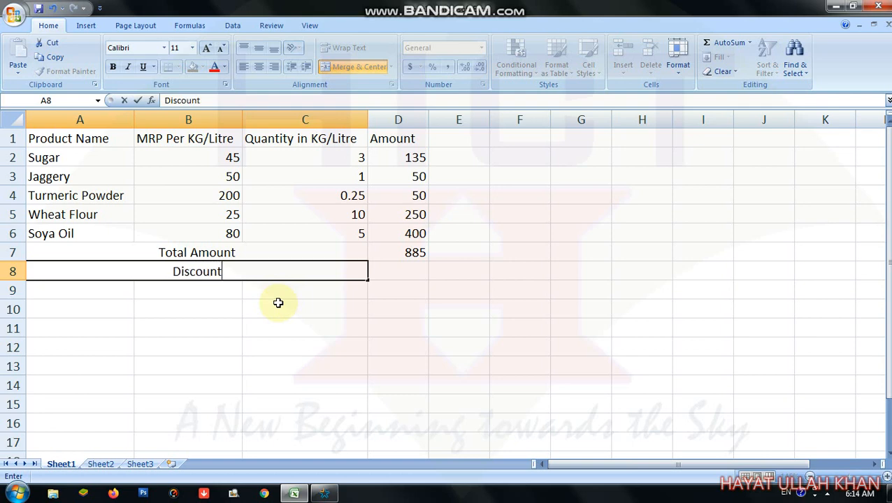
{"action": "key", "text": "Return"}
Merge and center cells A9 to C9 and enter the label Pay Amount in the merged cell.
{"action": "left_click_drag", "start_coordinate": [293, 293], "coordinate": [95, 287]}
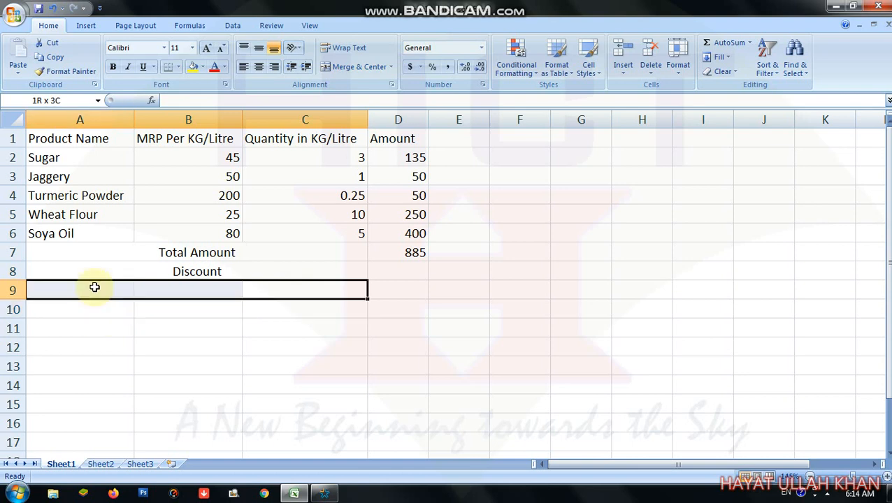
{"action": "left_click", "coordinate": [326, 66]}
{"action": "type", "text": "Pa"}
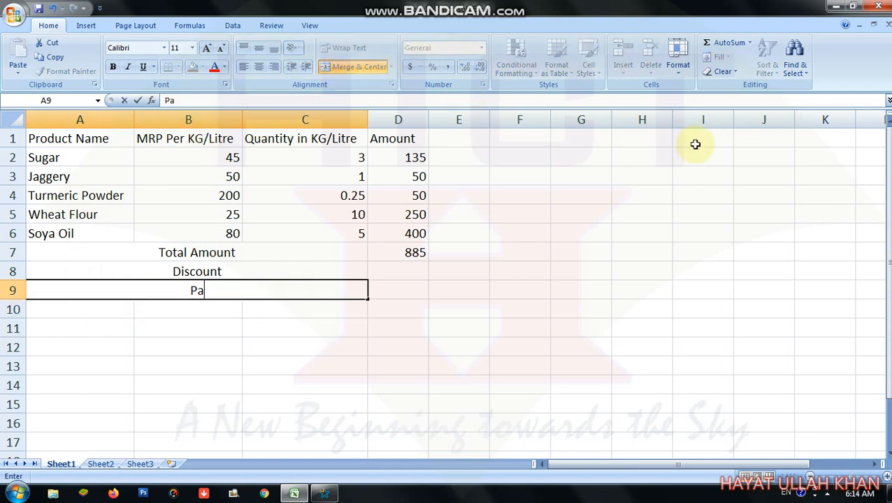
{"action": "type", "text": "y Amount"}
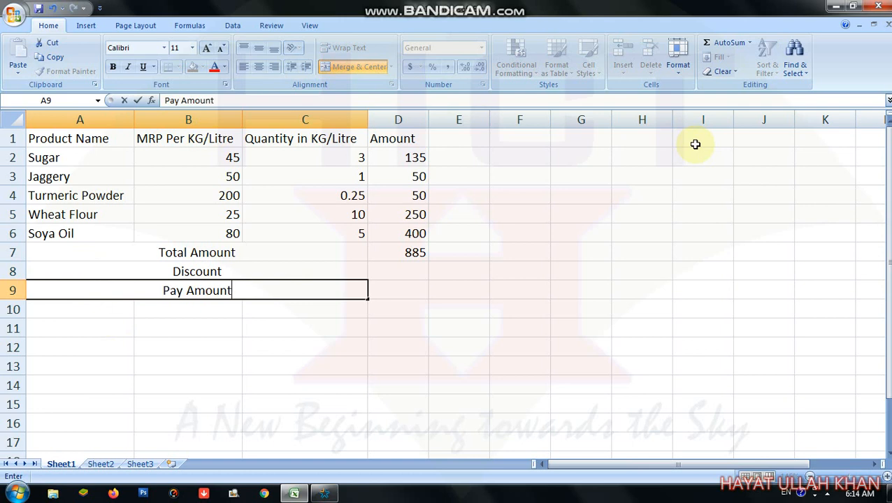
{"action": "key", "text": "Tab"}
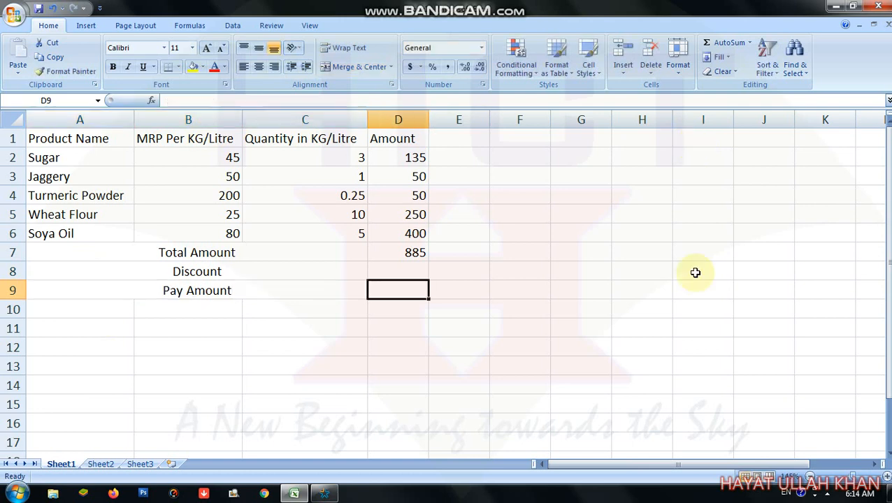
Start the discount formula in D8 with an IF that returns "20%" when D7>=2000.
{"action": "left_click", "coordinate": [415, 269]}
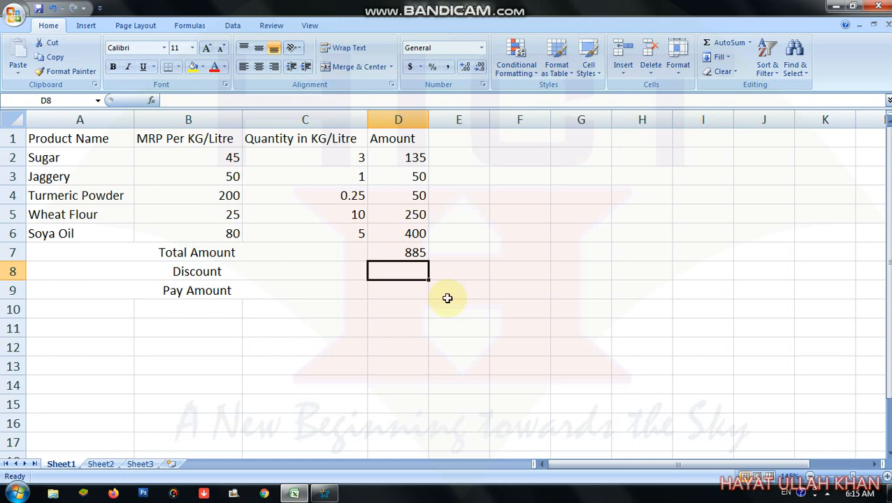
{"action": "type", "text": "="}
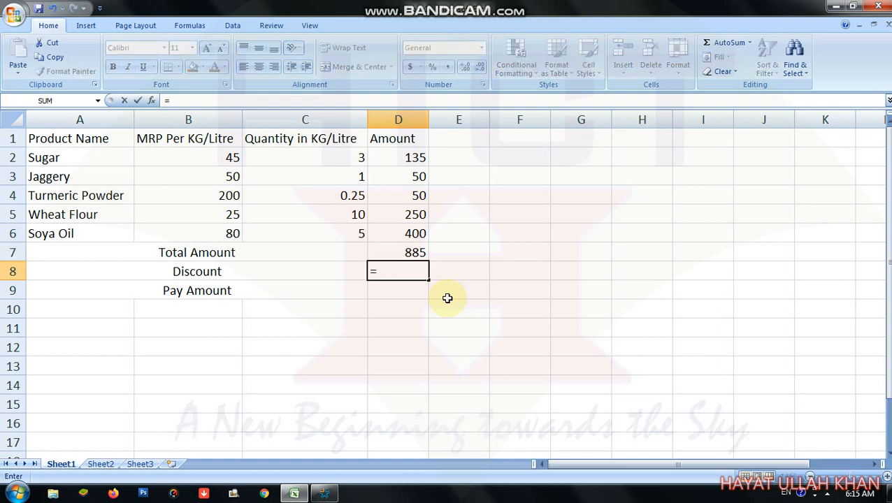
{"action": "type", "text": "if"}
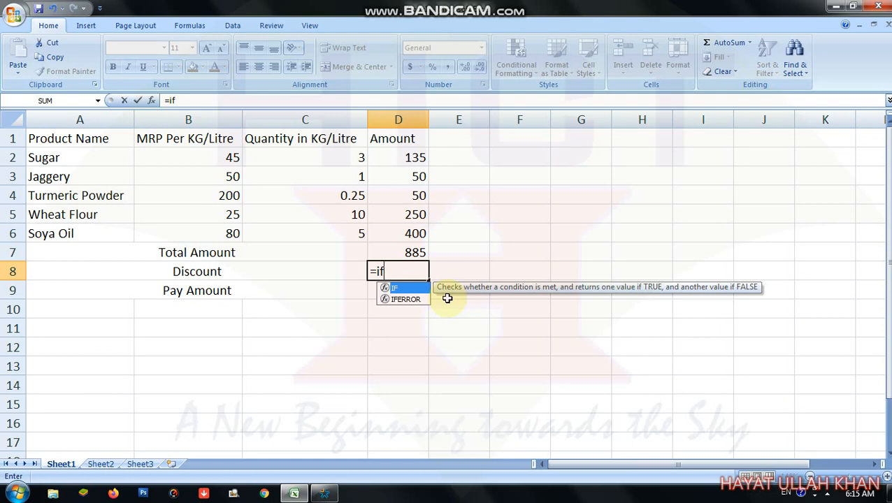
{"action": "type", "text": "("}
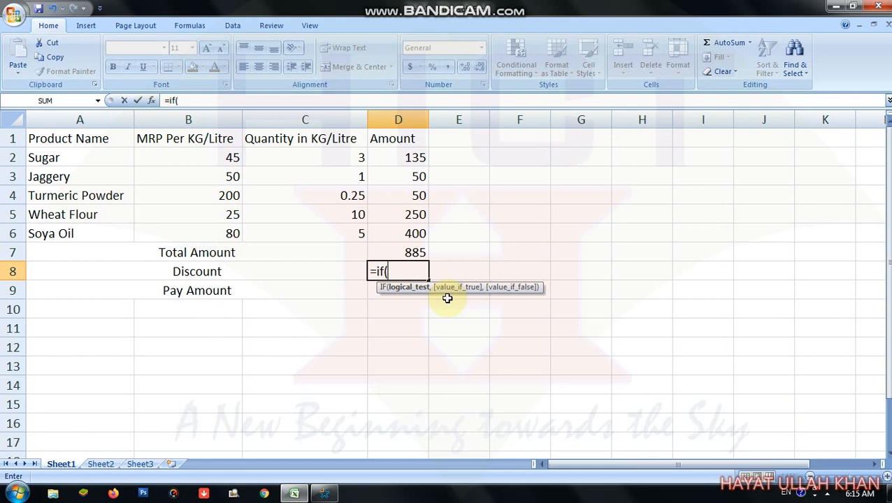
{"action": "key", "text": "Up"}
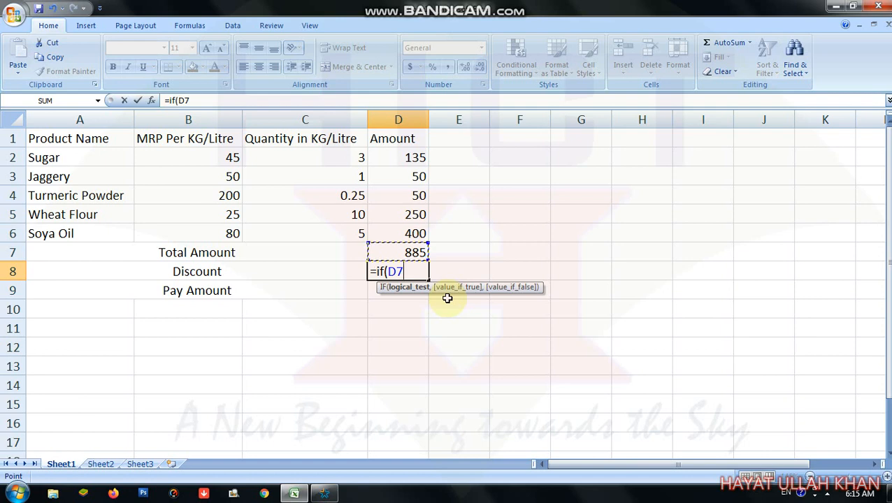
{"action": "type", "text": ">=2000"}
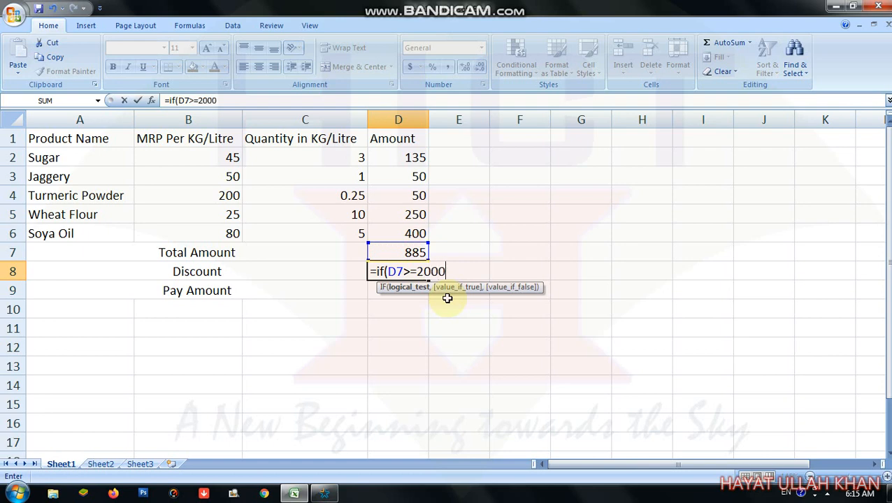
{"action": "type", "text": ",\"20"}
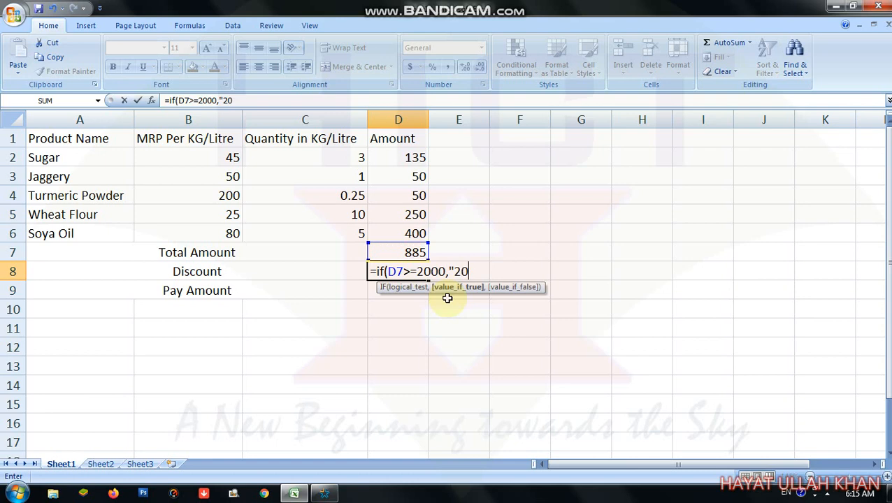
{"action": "type", "text": "%\","}
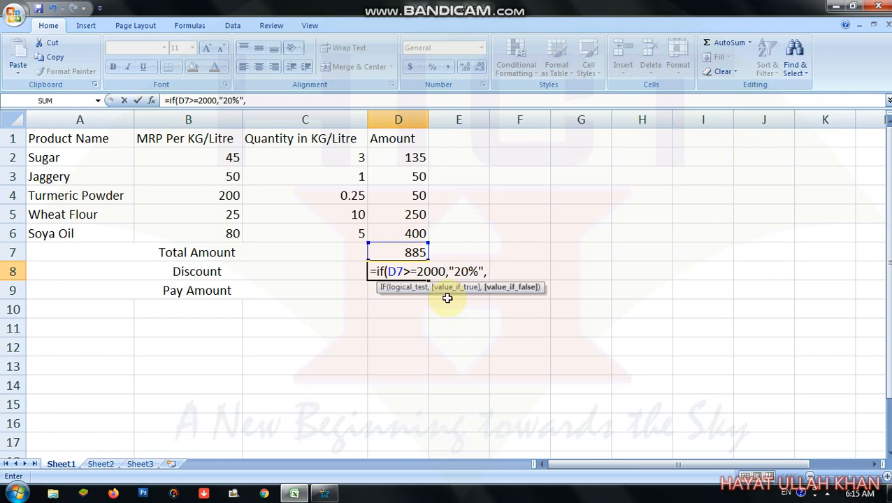
Nest a second IF in the D8 formula that returns "15%" when D7>=1500.
{"action": "type", "text": "if"}
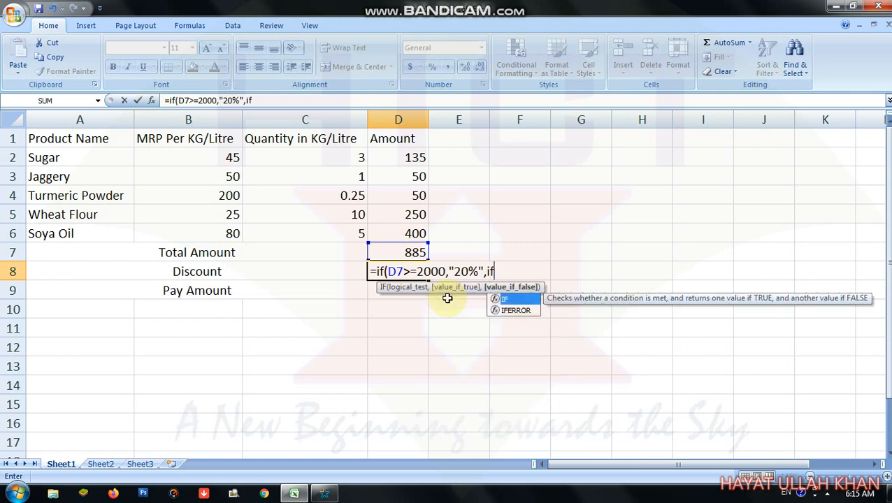
{"action": "type", "text": "("}
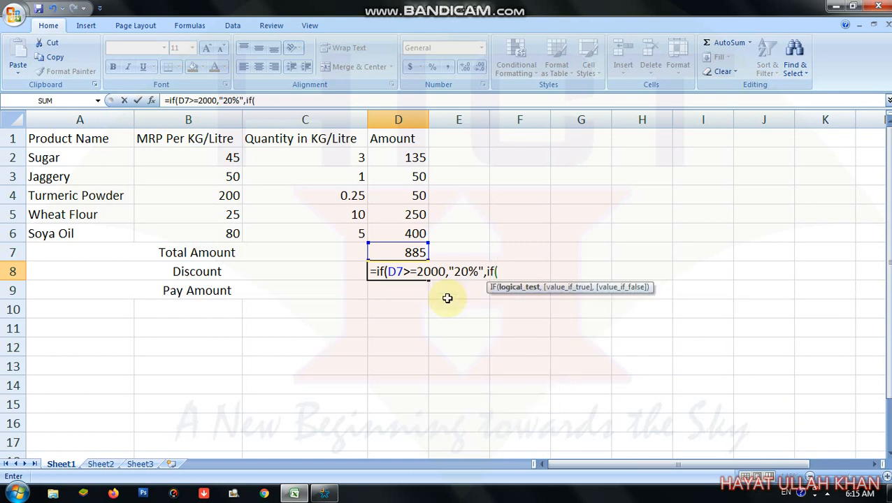
{"action": "type", "text": "d7>=1500"}
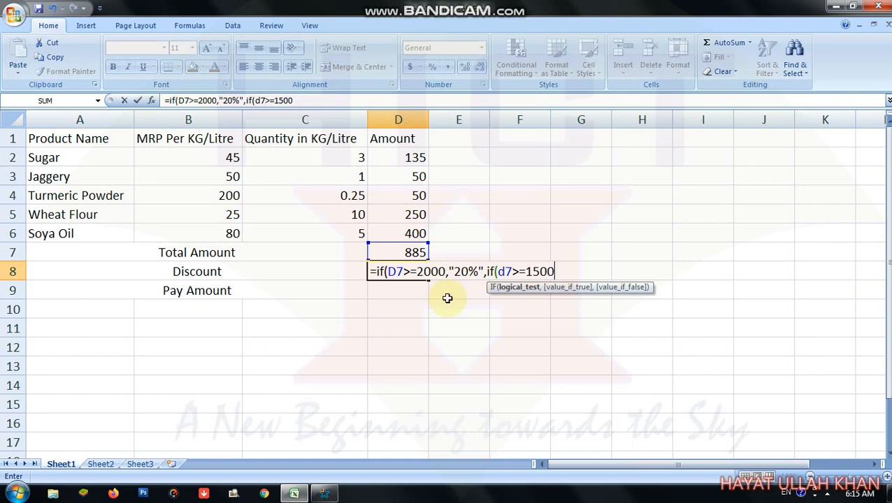
{"action": "type", "text": ",\""}
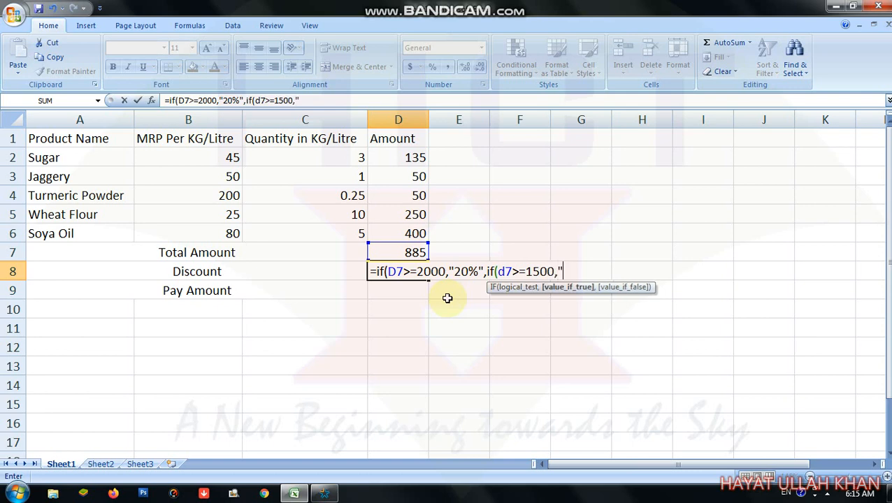
{"action": "type", "text": "15%\","}
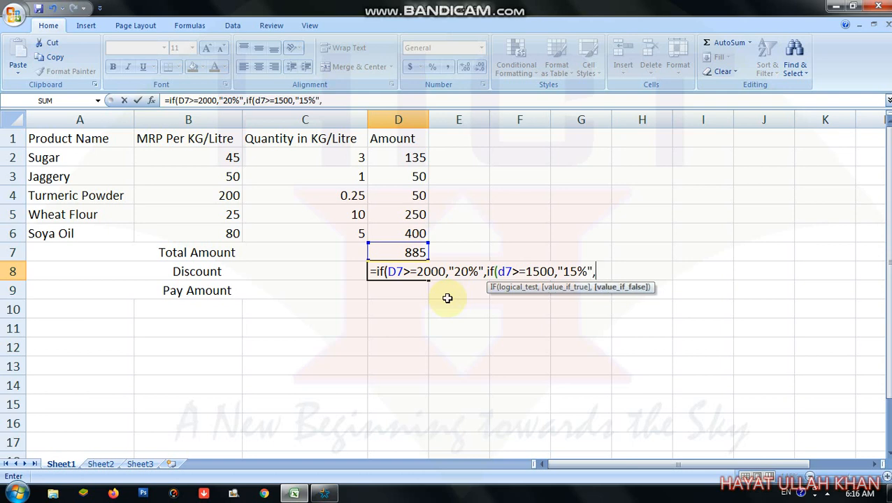
Nest a third IF in the D8 formula that returns "10%" when D7>=1000.
{"action": "type", "text": "if("}
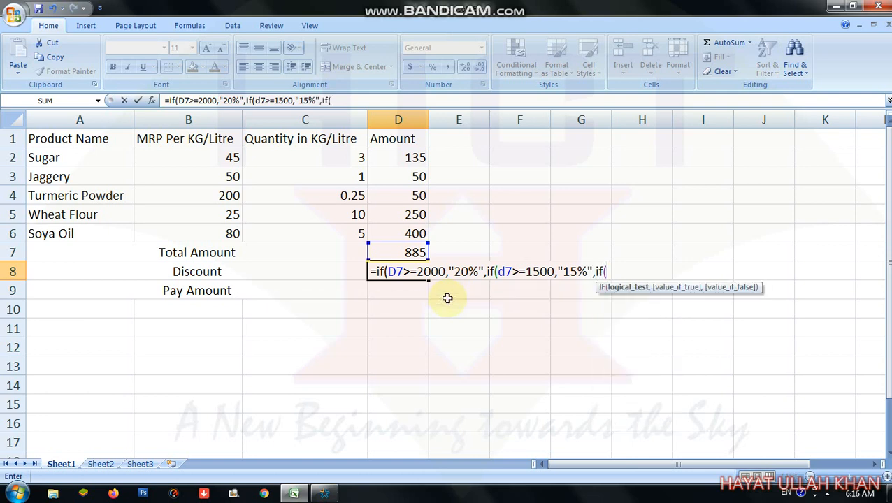
{"action": "type", "text": "D7>=1000"}
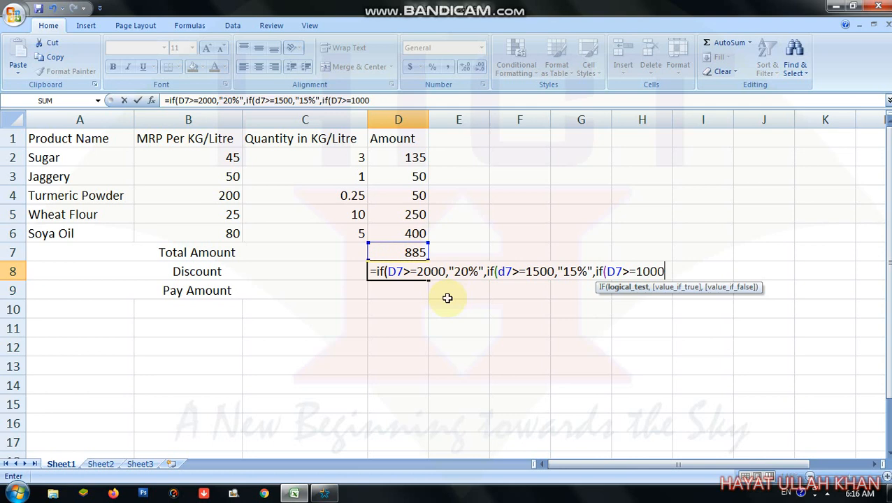
{"action": "type", "text": ",\"1"}
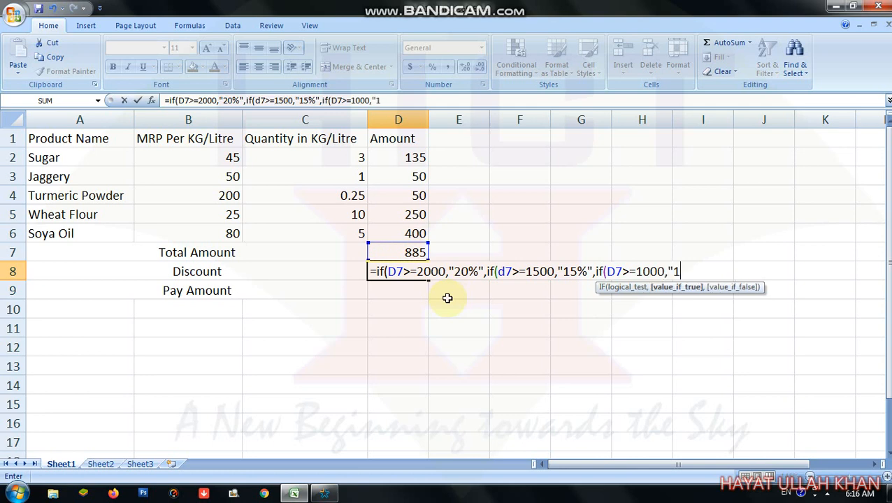
{"action": "type", "text": "0%\","}
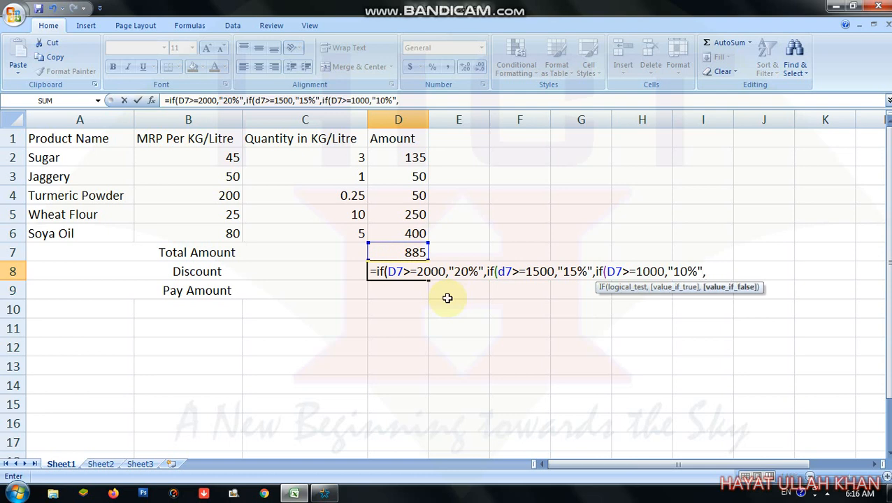
Nest a fourth IF in the D8 formula that returns "5%" when D7>=500 and "0%" otherwise.
{"action": "type", "text": "if"}
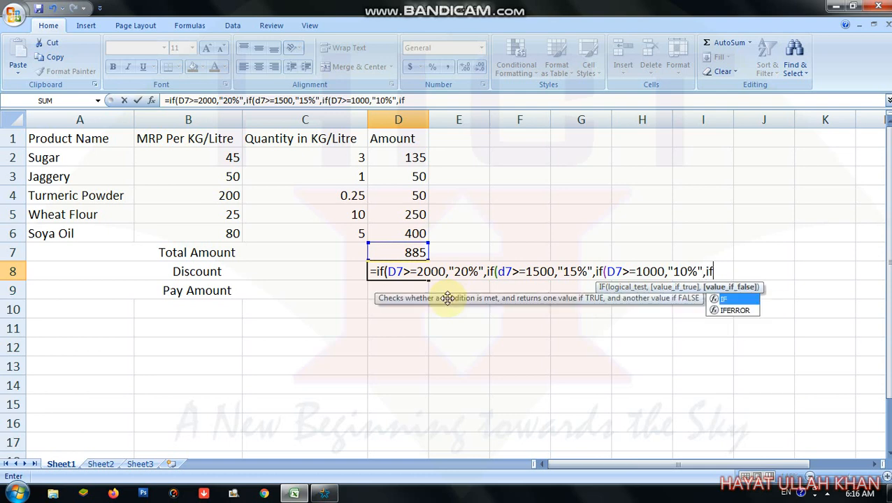
{"action": "type", "text": "("}
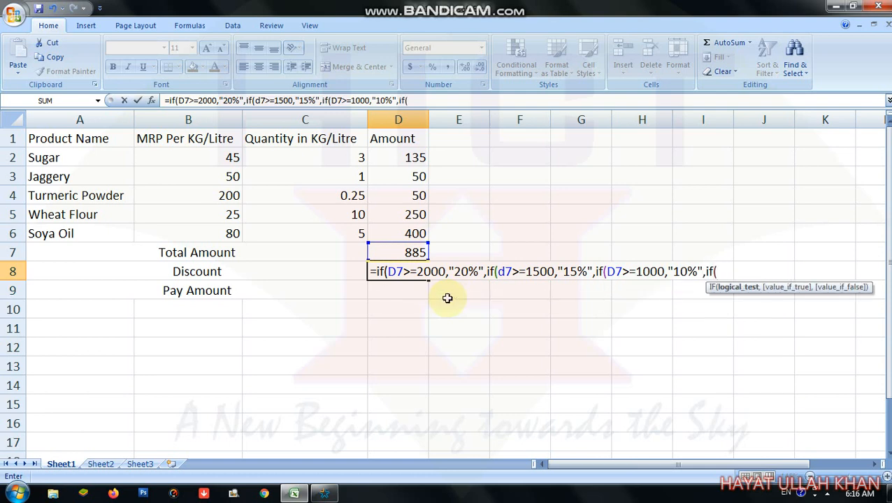
{"action": "key", "text": "Up"}
{"action": "type", "text": ">=500"}
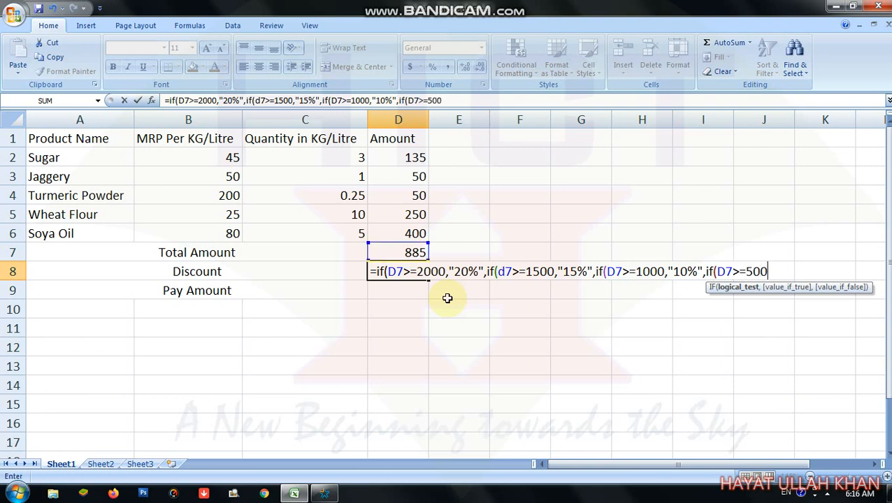
{"action": "type", "text": ",\""}
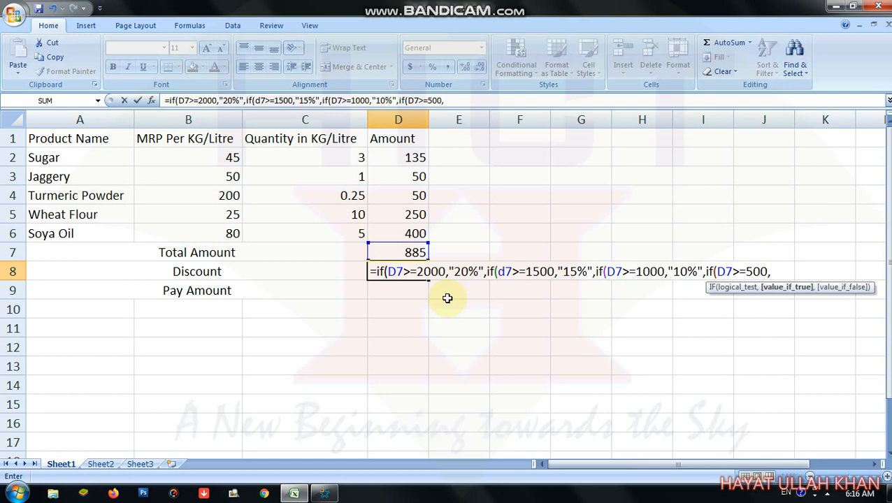
{"action": "type", "text": "5%\""}
{"action": "type", "text": ",\"0"}
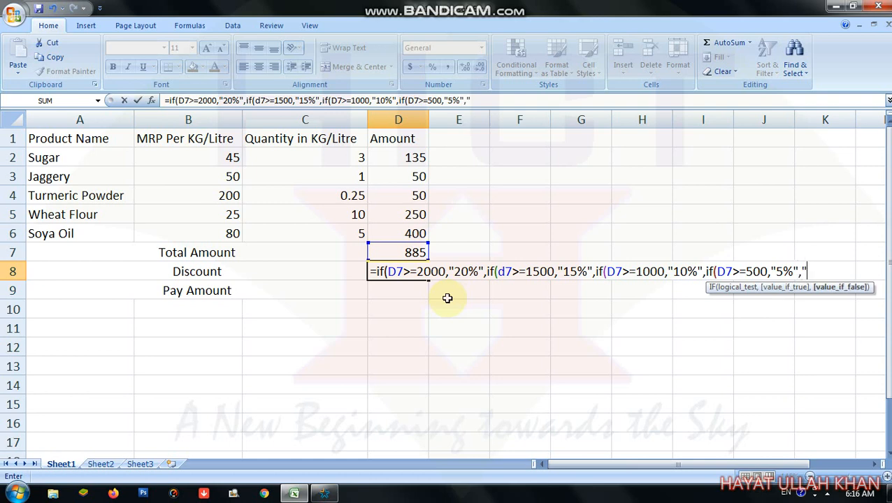
{"action": "type", "text": "%\""}
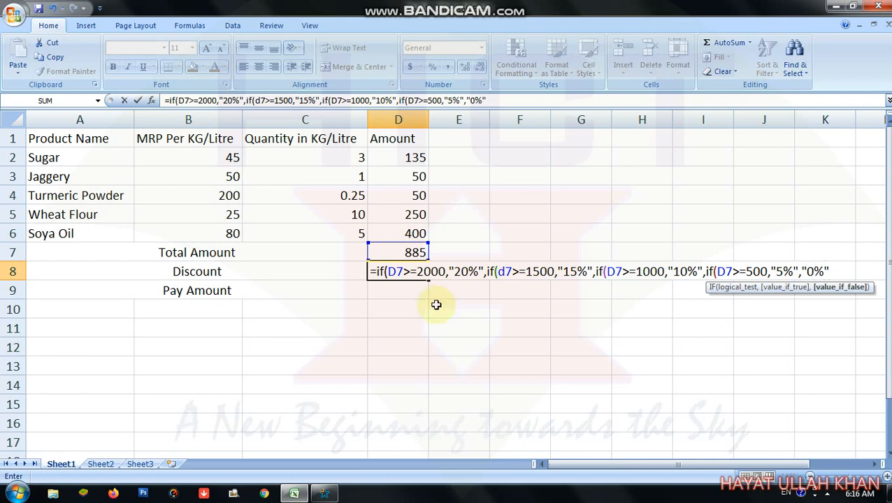
Close all four nested IFs with parentheses and enter the discount formula in D8.
{"action": "left_click", "coordinate": [713, 272]}
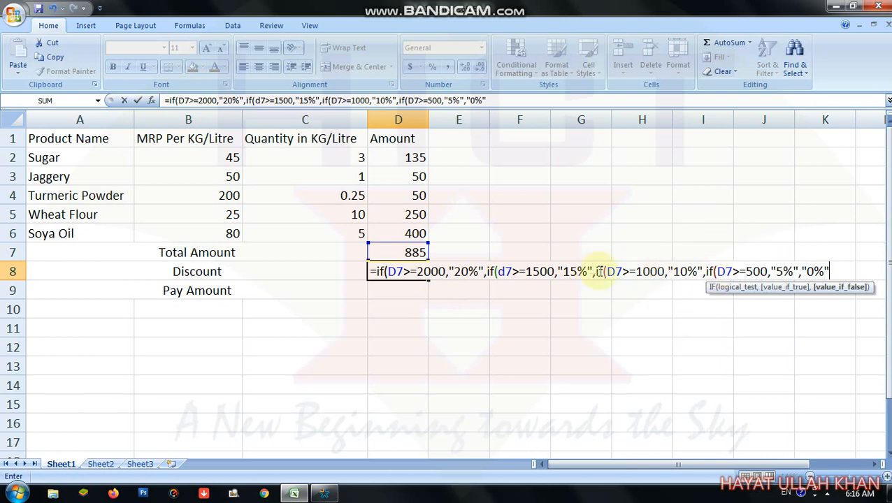
{"action": "left_click", "coordinate": [596, 272]}
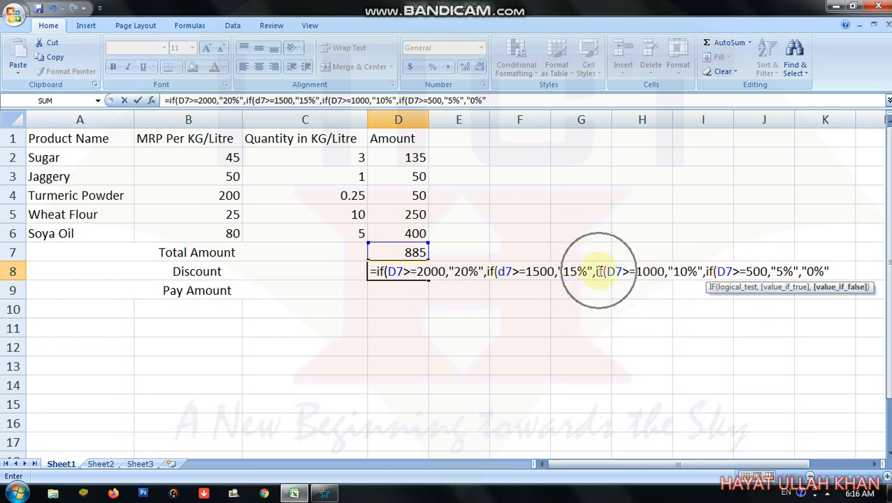
{"action": "left_click", "coordinate": [493, 275]}
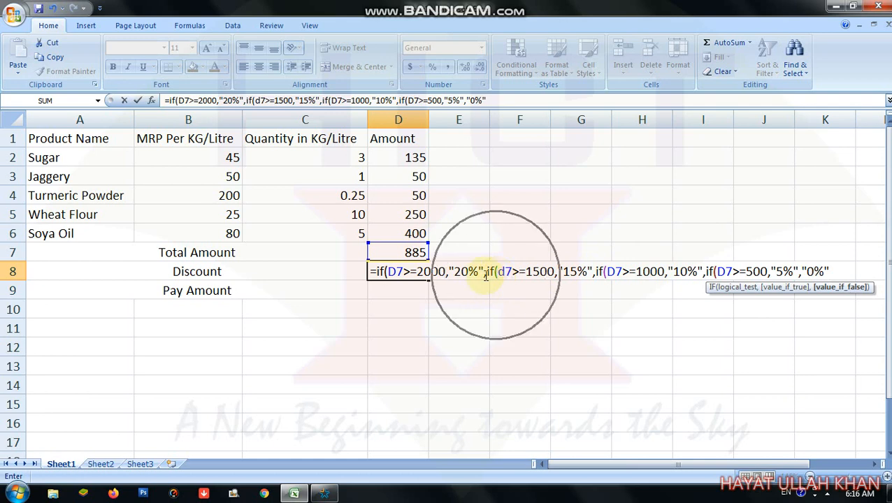
{"action": "left_click", "coordinate": [391, 271]}
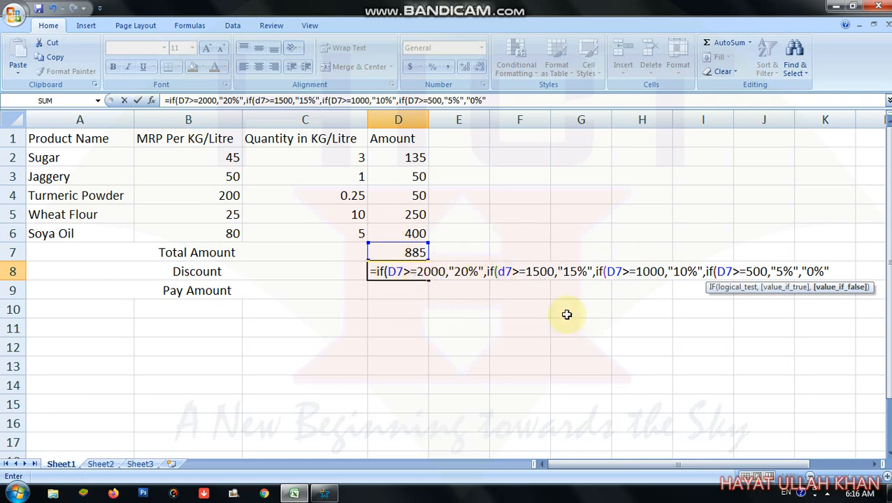
{"action": "type", "text": "))))"}
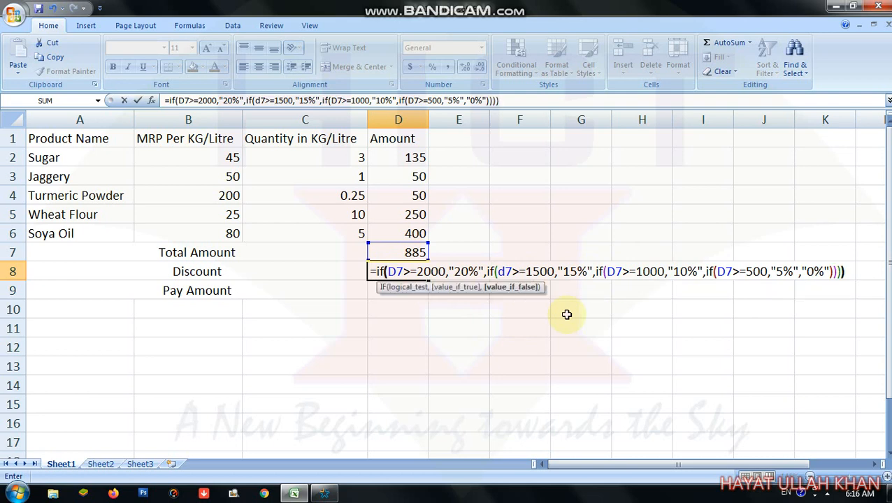
{"action": "key", "text": "Return"}
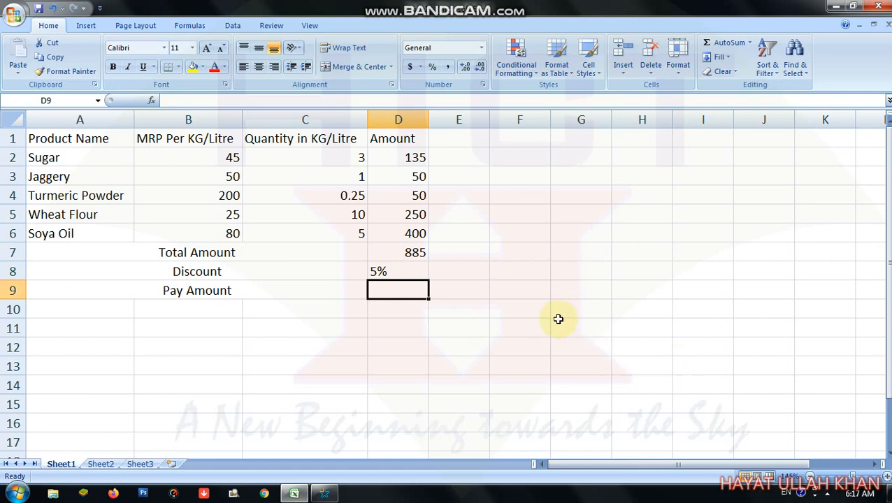
Enter the pay amount formula =D7-(D7*D8) in cell D9.
{"action": "type", "text": "="}
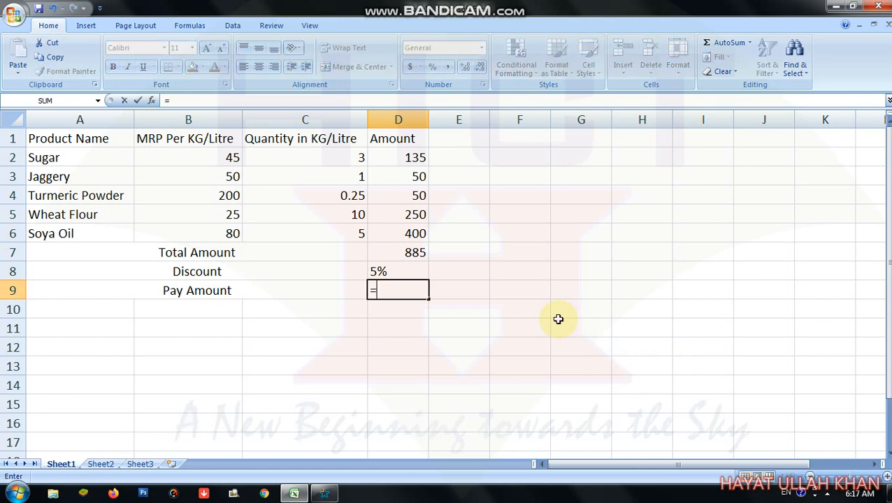
{"action": "key", "text": "Up"}
{"action": "key", "text": "Up"}
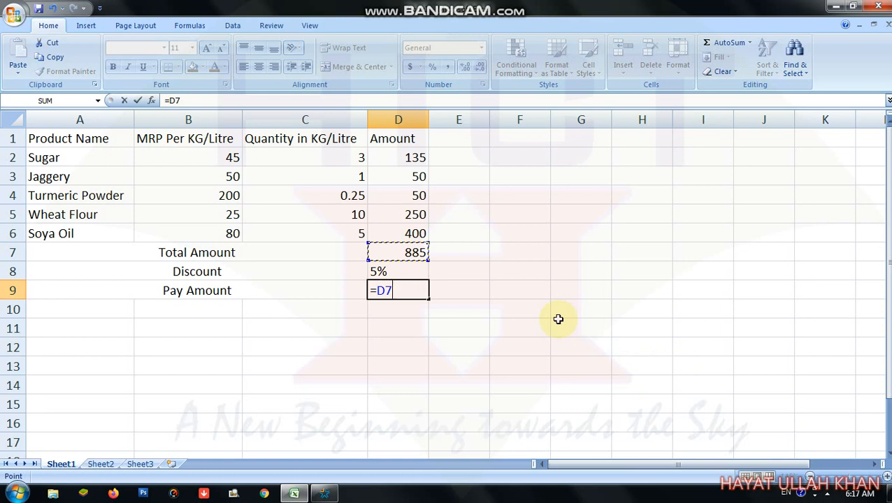
{"action": "type", "text": "-("}
{"action": "left_click", "coordinate": [406, 247]}
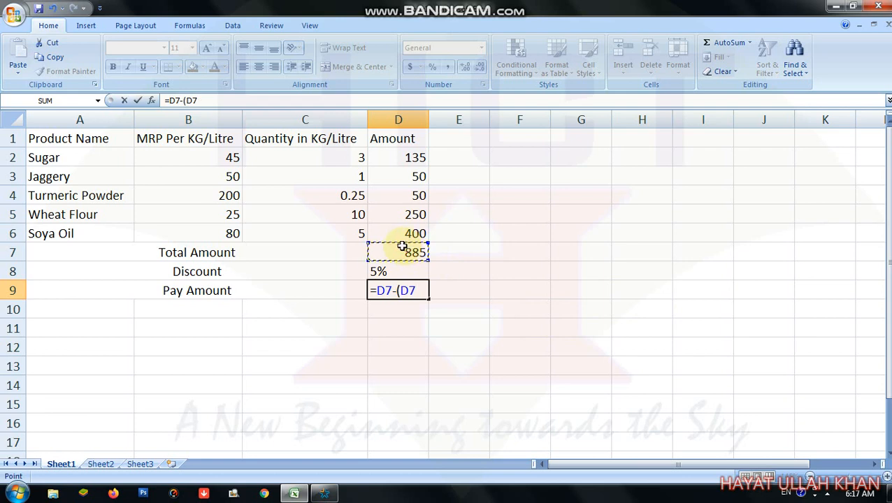
{"action": "type", "text": "*"}
{"action": "left_click", "coordinate": [395, 270]}
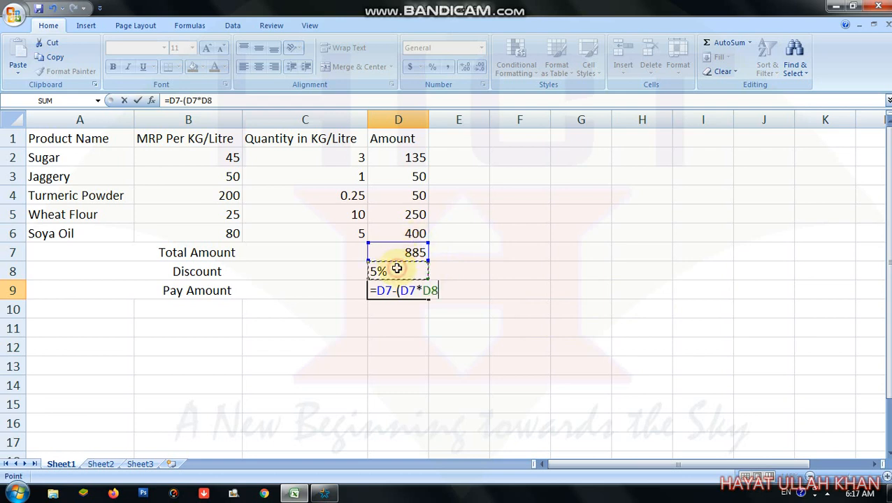
{"action": "type", "text": ")"}
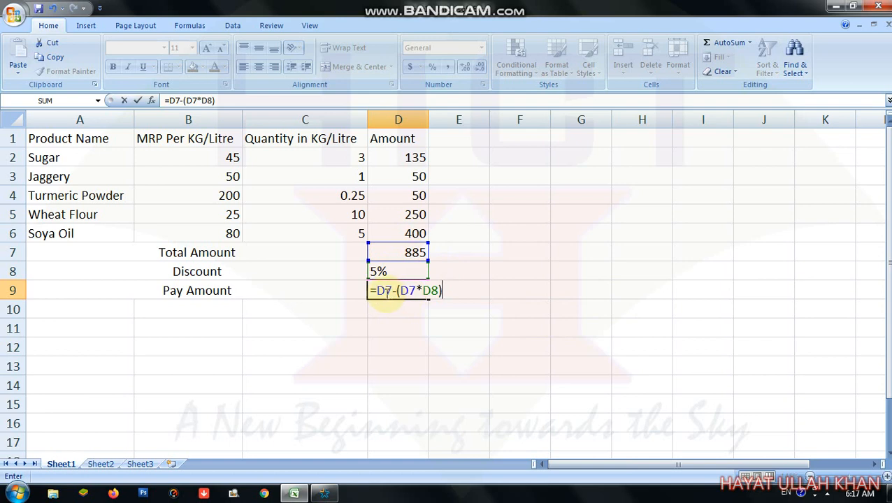
{"action": "left_click", "coordinate": [387, 292]}
{"action": "left_click", "coordinate": [428, 292]}
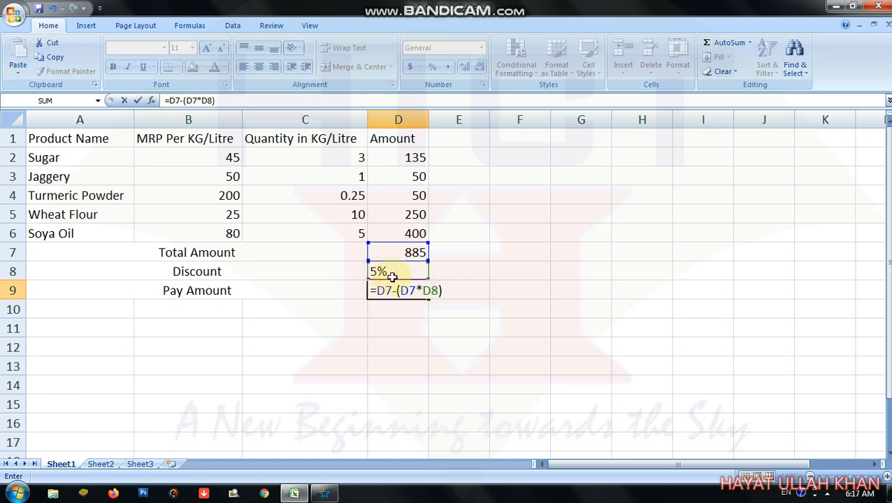
{"action": "key", "text": "Return"}
{"action": "key", "text": "Up"}
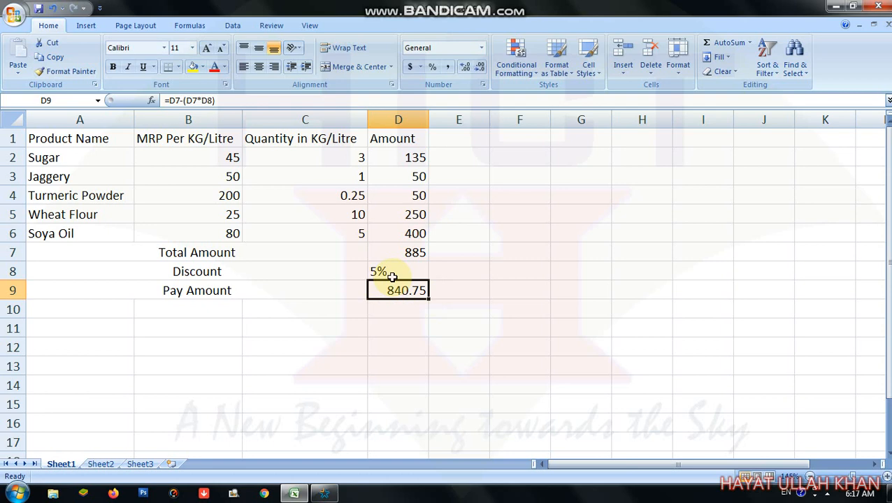
Test the discount by setting the Sugar quantity in C2 to 40.
{"action": "key", "text": "Up"}
{"action": "key", "text": "Up"}
{"action": "key", "text": "Up"}
{"action": "key", "text": "Up"}
{"action": "key", "text": "Up"}
{"action": "key", "text": "Up"}
{"action": "key", "text": "Up"}
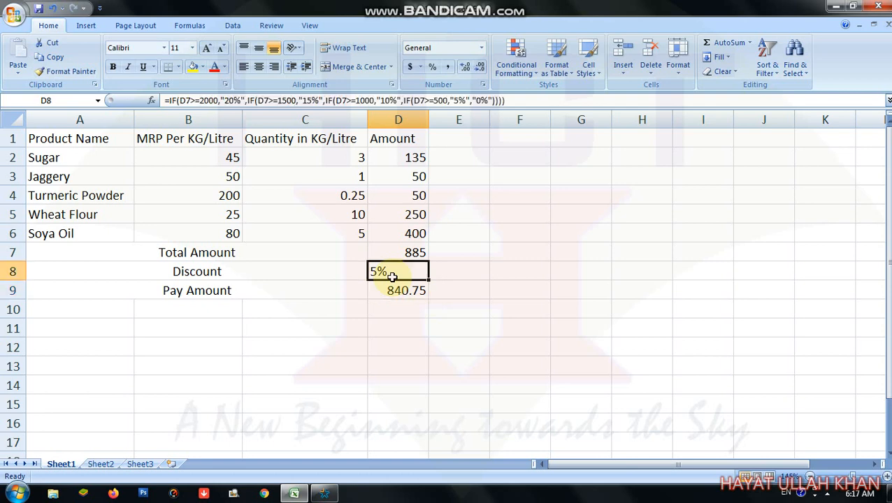
{"action": "key", "text": "Left"}
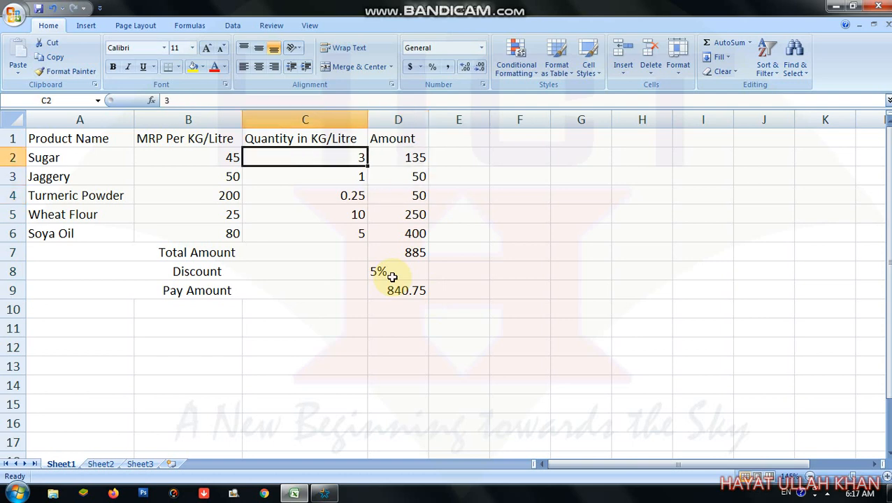
{"action": "type", "text": "40"}
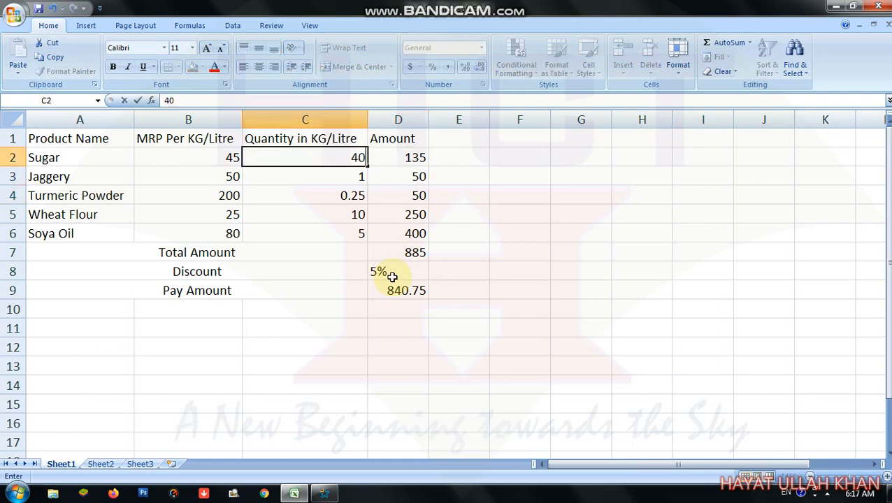
{"action": "key", "text": "Return"}
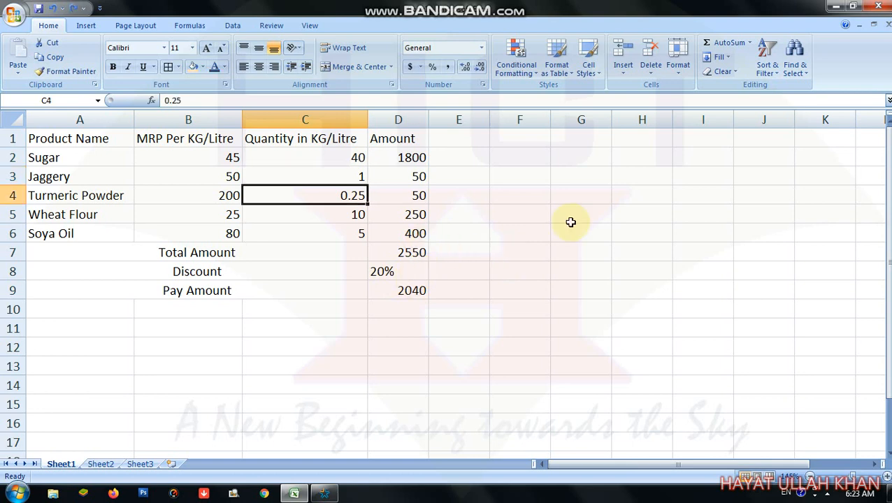
Set the Turmeric Powder quantity in C4 to 42 to test the bill.
{"action": "type", "text": "42"}
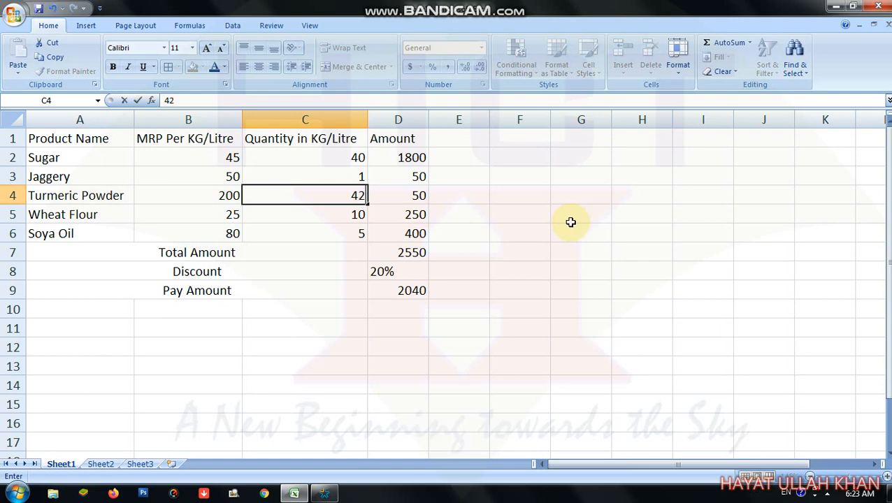
{"action": "key", "text": "Return"}
{"action": "key", "text": "Up"}
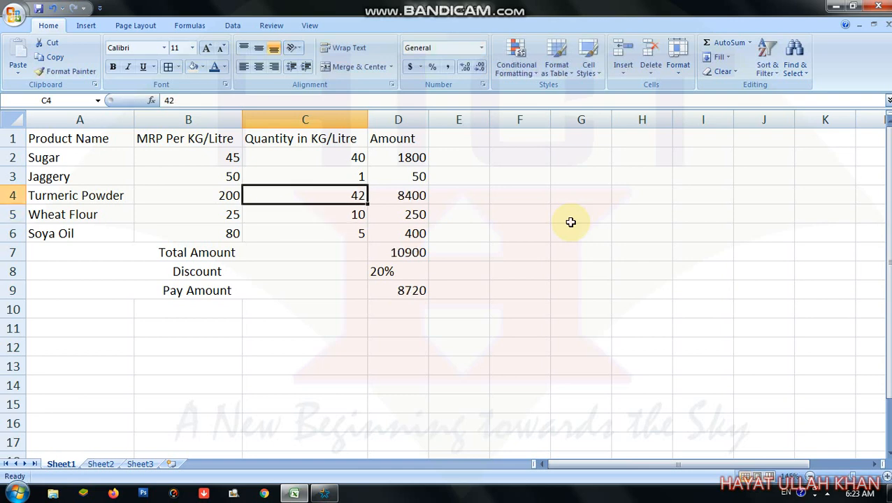
Set the quantities of Turmeric Powder in C4 and Sugar in C2 to 1.
{"action": "type", "text": "1"}
{"action": "key", "text": "Return"}
{"action": "key", "text": "Up"}
{"action": "key", "text": "Up"}
{"action": "key", "text": "Up"}
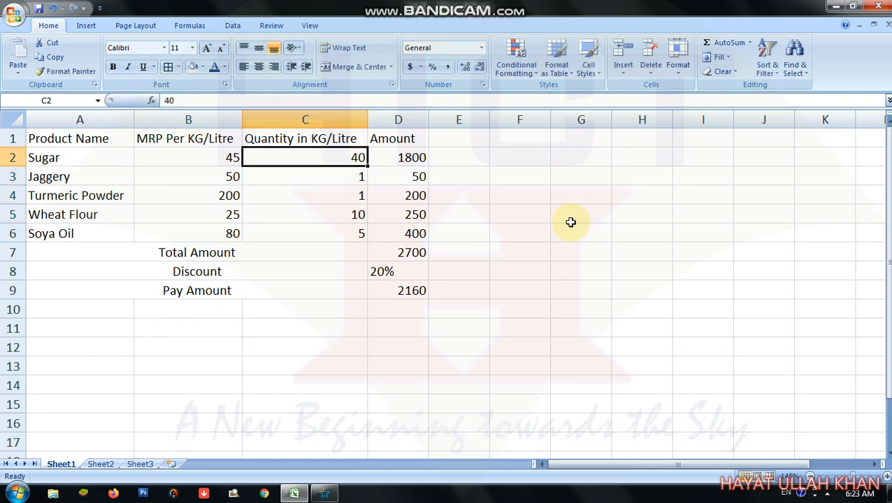
{"action": "type", "text": "1"}
{"action": "key", "text": "Return"}
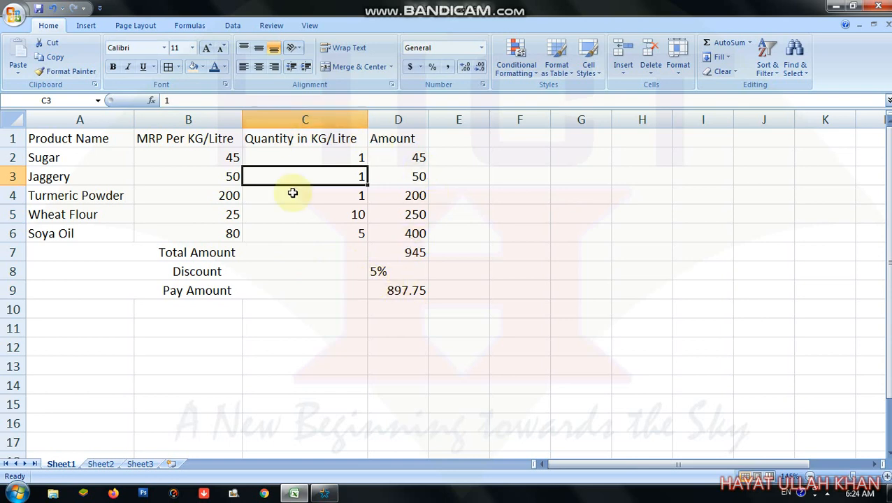
Set the quantities of Sugar, Jaggery, Turmeric Powder and Wheat Flour in C2 to C5 to 0.
{"action": "left_click", "coordinate": [323, 140]}
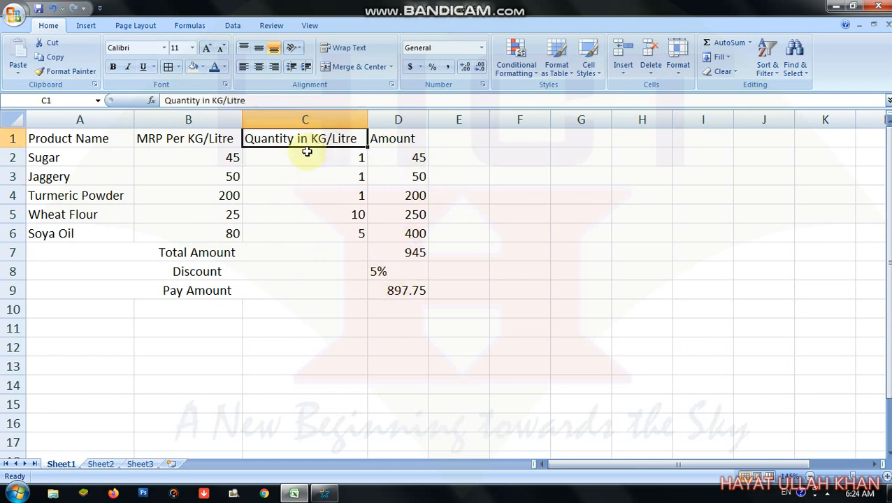
{"action": "left_click", "coordinate": [308, 153]}
{"action": "type", "text": "0"}
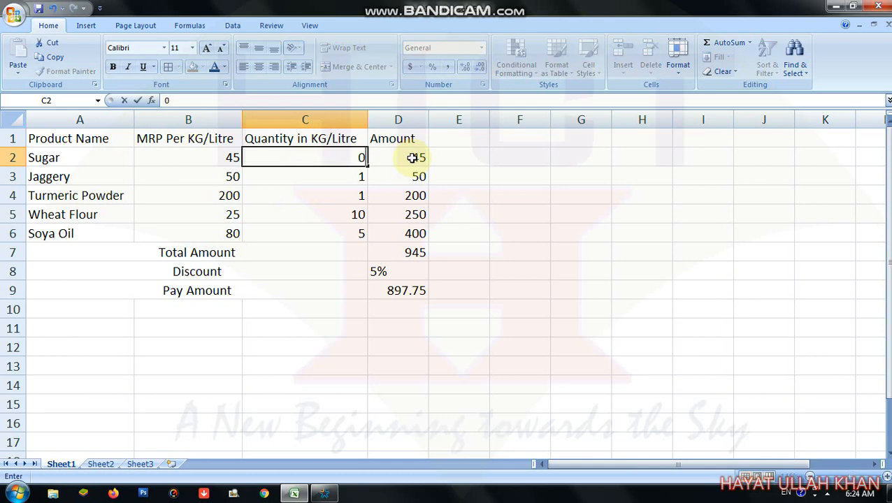
{"action": "key", "text": "Return"}
{"action": "type", "text": "0"}
{"action": "key", "text": "Return"}
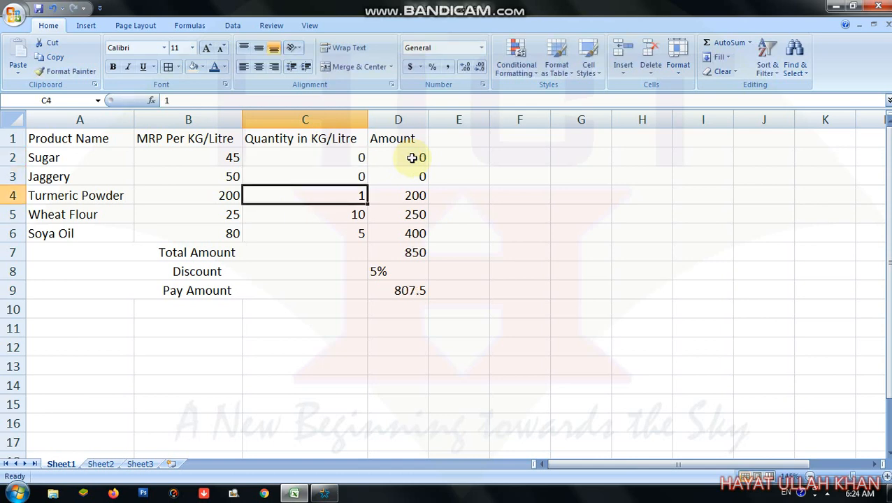
{"action": "type", "text": "0"}
{"action": "key", "text": "Return"}
{"action": "type", "text": "0"}
{"action": "key", "text": "Return"}
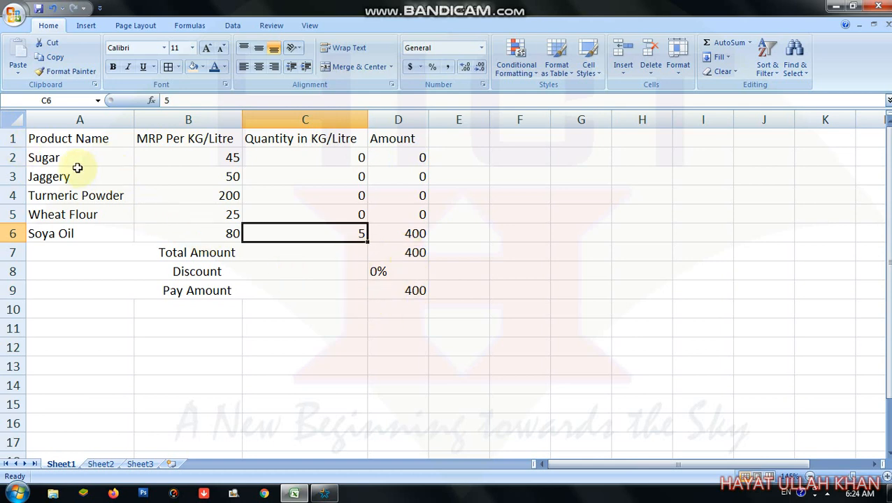
Insert a blank row above the header row of the product table.
{"action": "left_click", "coordinate": [225, 212]}
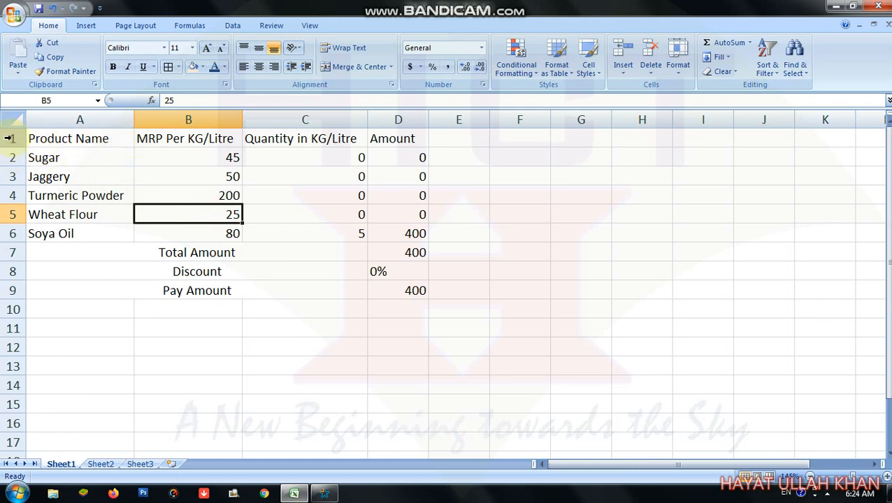
{"action": "left_click", "coordinate": [96, 176]}
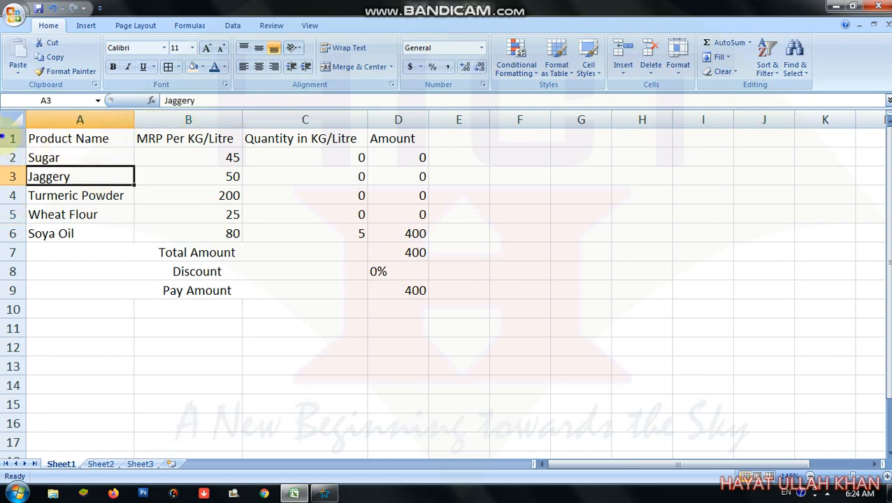
{"action": "right_click", "coordinate": [4, 139]}
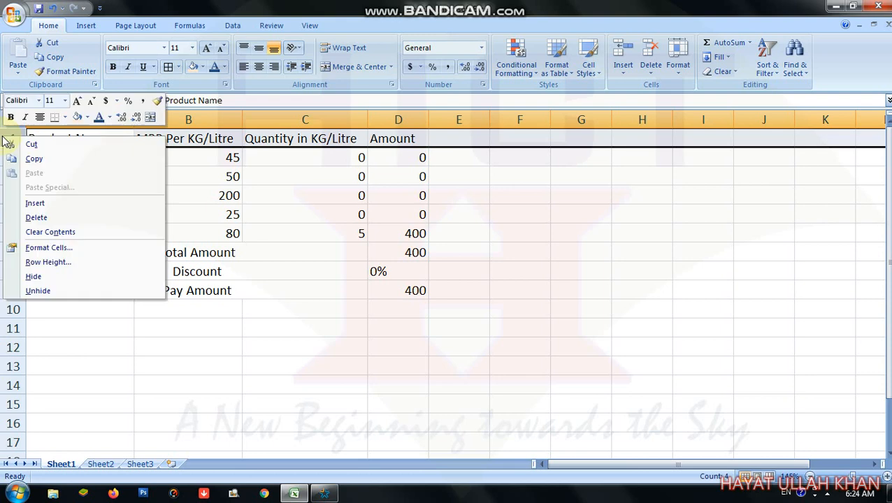
{"action": "left_click", "coordinate": [54, 205]}
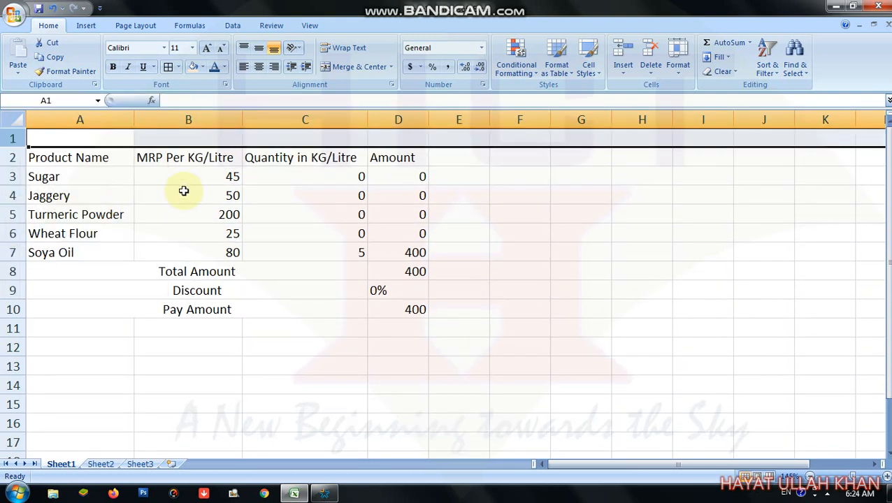
Merge and center cells A1 to D1 in the blank row above the table headers.
{"action": "left_click", "coordinate": [181, 195]}
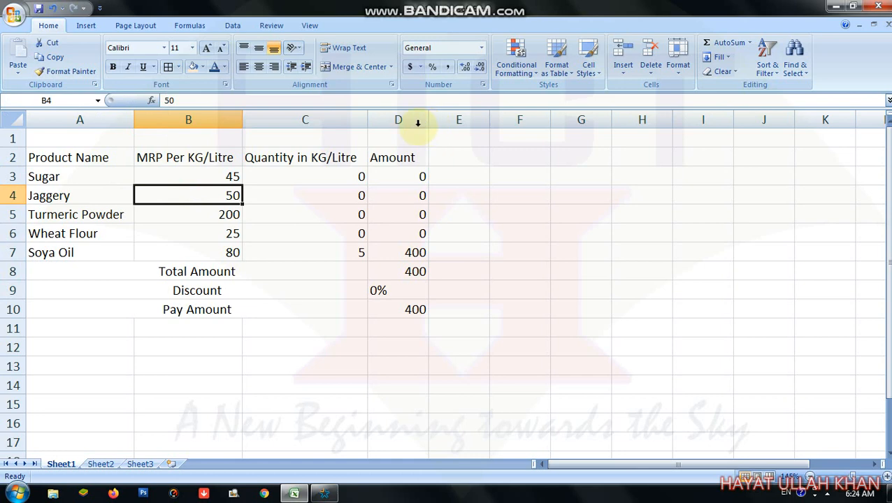
{"action": "left_click", "coordinate": [403, 173]}
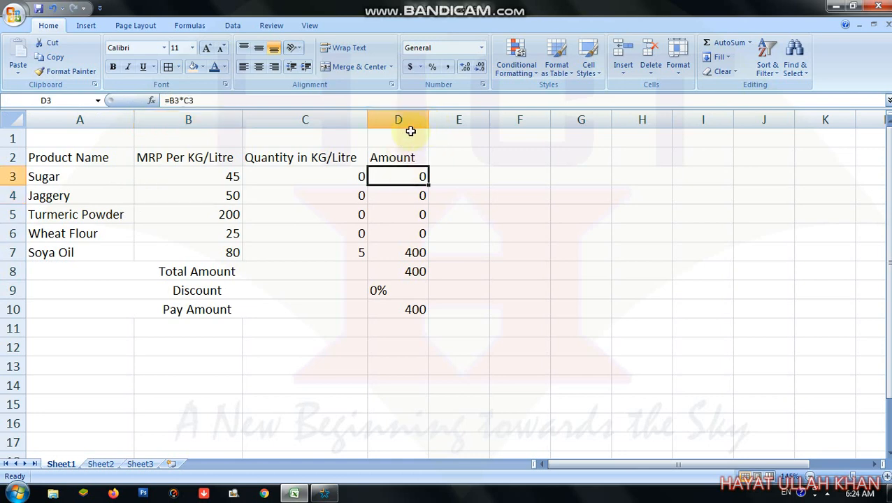
{"action": "left_click_drag", "start_coordinate": [411, 134], "coordinate": [71, 149]}
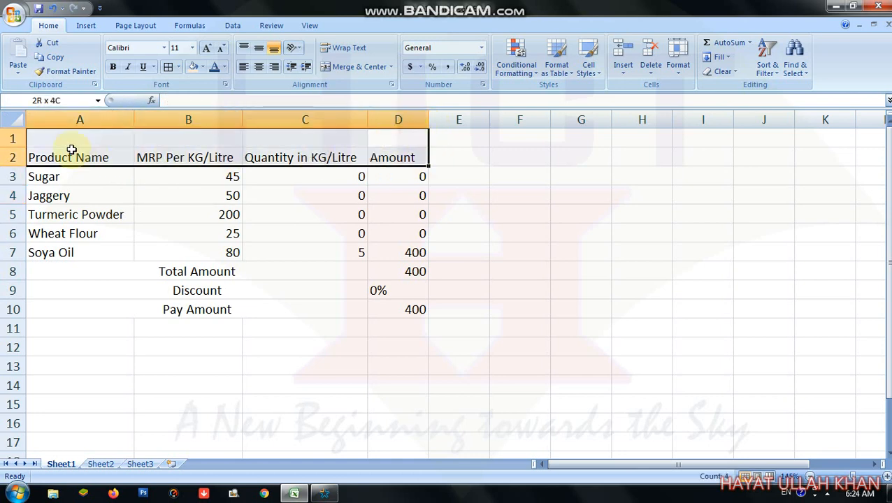
{"action": "left_click", "coordinate": [278, 219]}
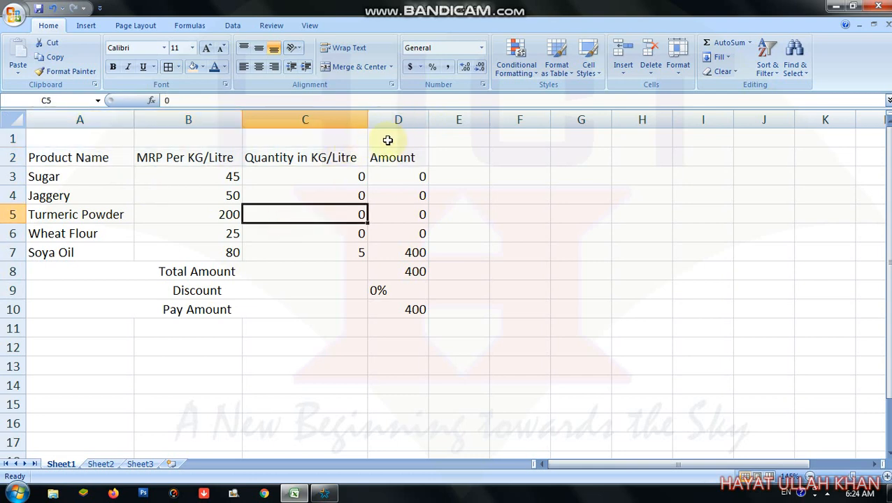
{"action": "left_click_drag", "start_coordinate": [386, 140], "coordinate": [40, 120]}
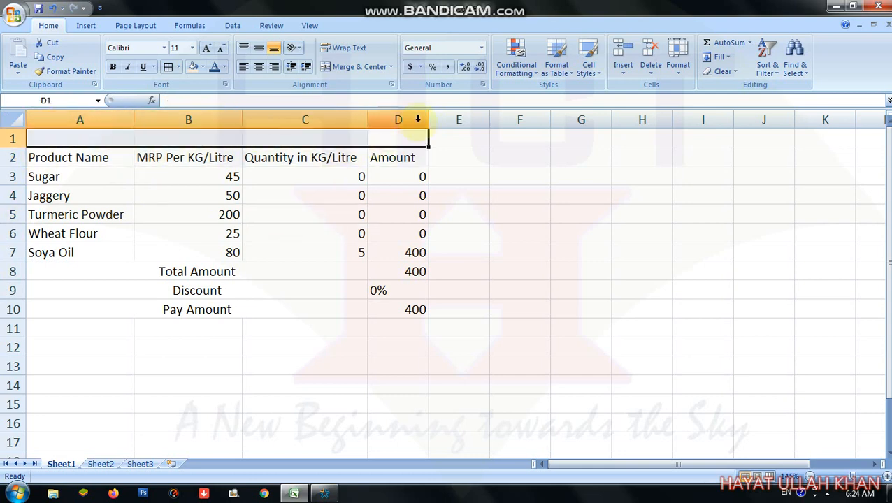
{"action": "left_click", "coordinate": [354, 69]}
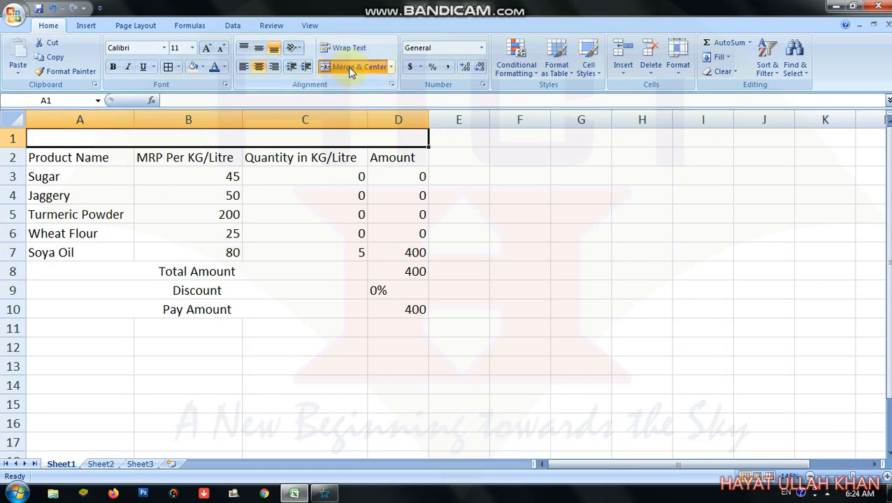
Enter the title "Hayat Kirana Store, Mungaoli(M.P)" in the merged cell A1.
{"action": "type", "text": "Haya"}
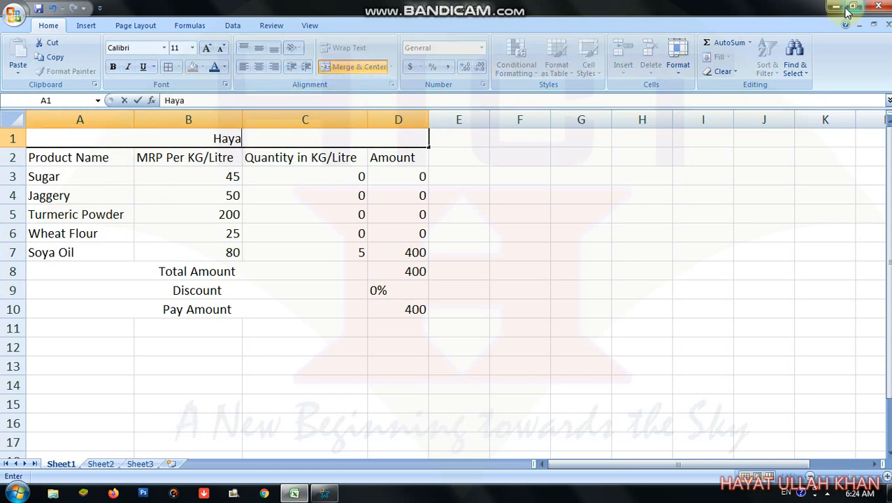
{"action": "type", "text": "t Kira"}
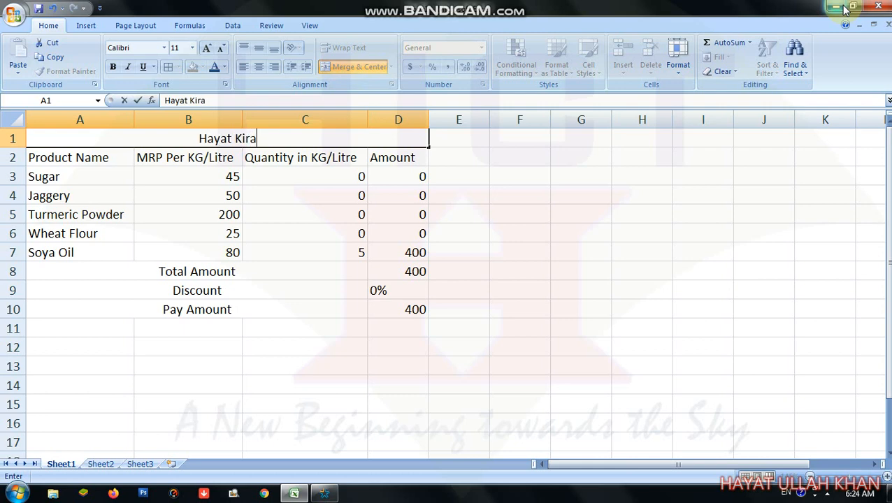
{"action": "type", "text": "na St"}
{"action": "key", "text": "BackSpace"}
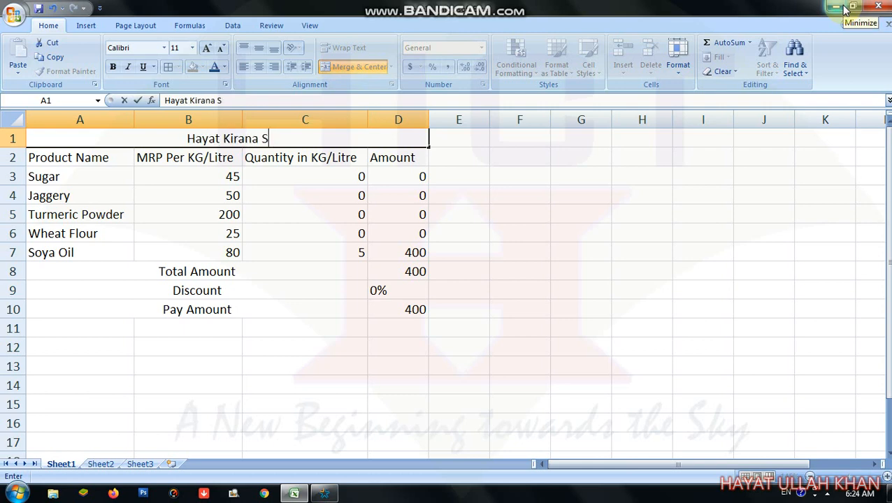
{"action": "type", "text": "tore"}
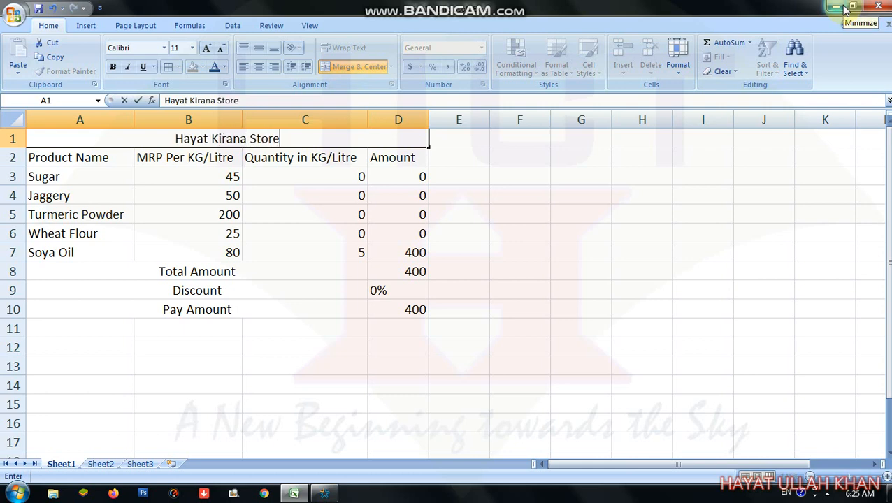
{"action": "type", "text": ", M<unga"}
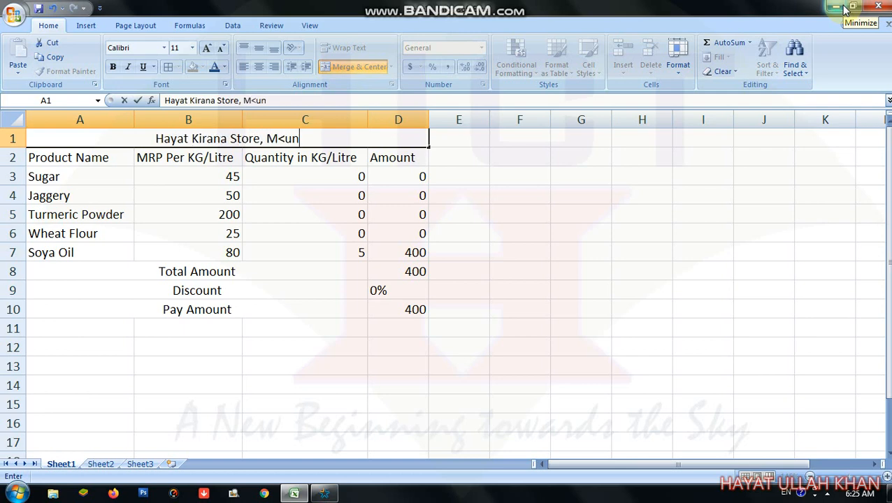
{"action": "key", "text": "BackSpace"}
{"action": "key", "text": "BackSpace"}
{"action": "key", "text": "BackSpace"}
{"action": "key", "text": "BackSpace"}
{"action": "key", "text": "BackSpace"}
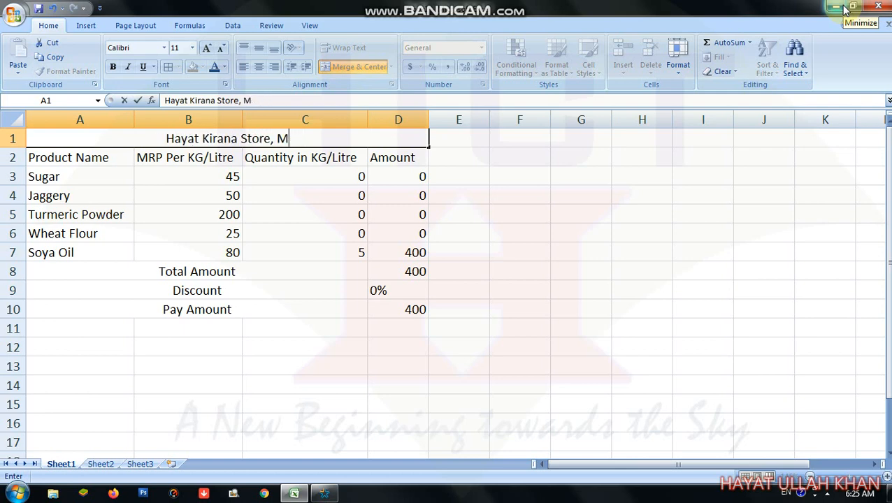
{"action": "type", "text": "ungaoli"}
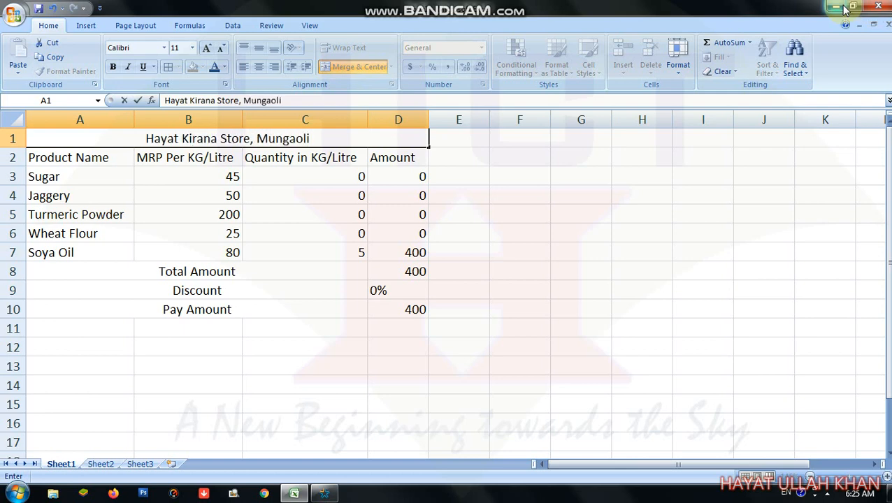
{"action": "type", "text": "(M.P)"}
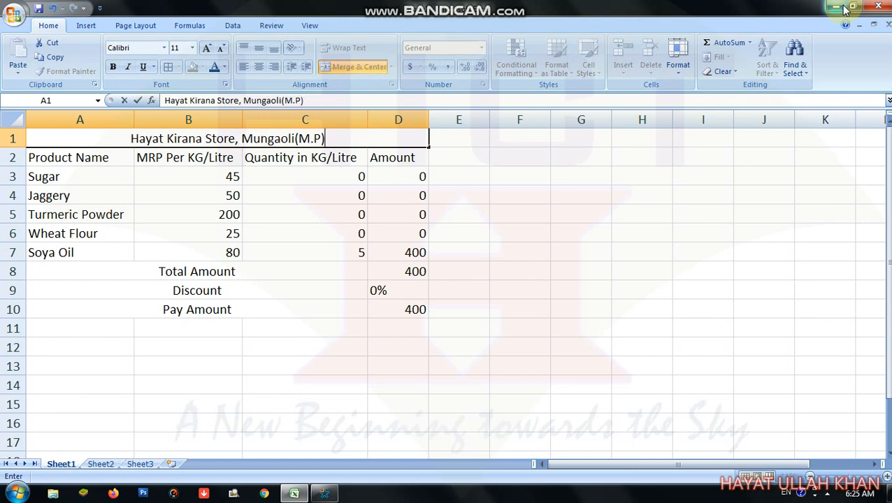
{"action": "key", "text": "Return"}
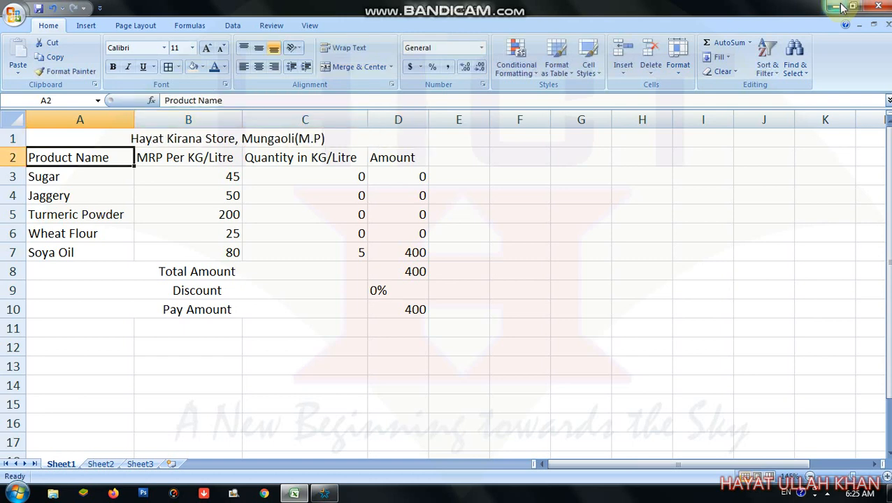
Add a period at the end of the title in A1, after "(M.P)".
{"action": "key", "text": "Up"}
{"action": "key", "text": "F2"}
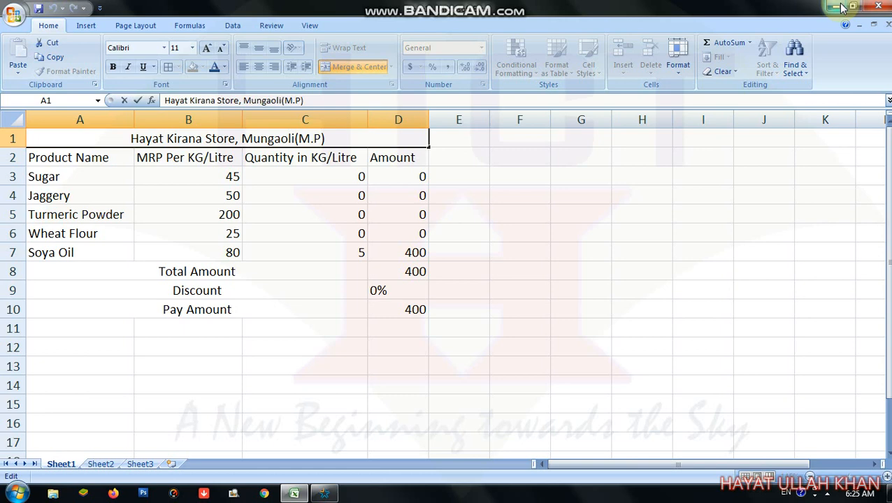
{"action": "type", "text": "."}
{"action": "key", "text": "Return"}
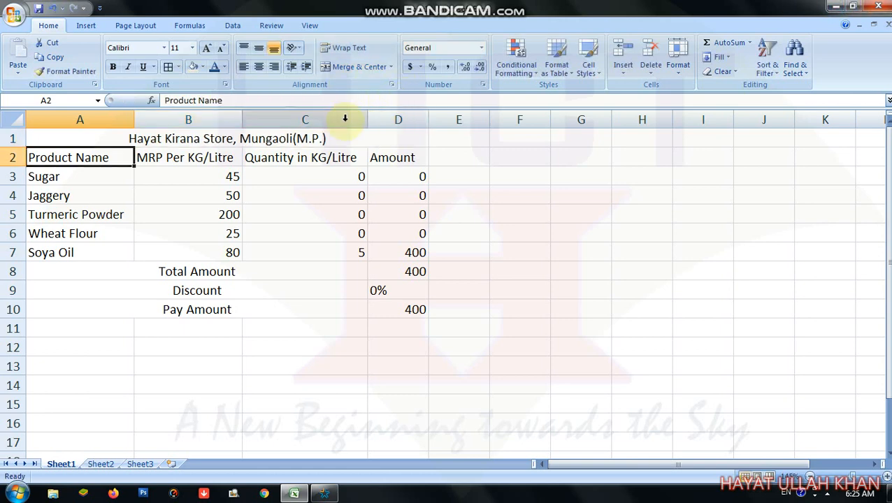
Increase the font size of the store title in A1 to 18.
{"action": "left_click", "coordinate": [338, 133]}
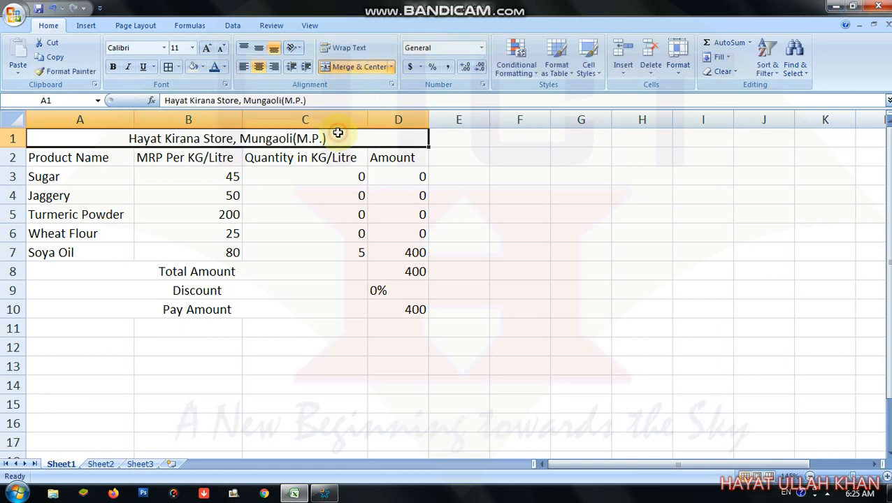
{"action": "left_click", "coordinate": [215, 47]}
{"action": "left_click", "coordinate": [214, 47]}
{"action": "left_click", "coordinate": [215, 47]}
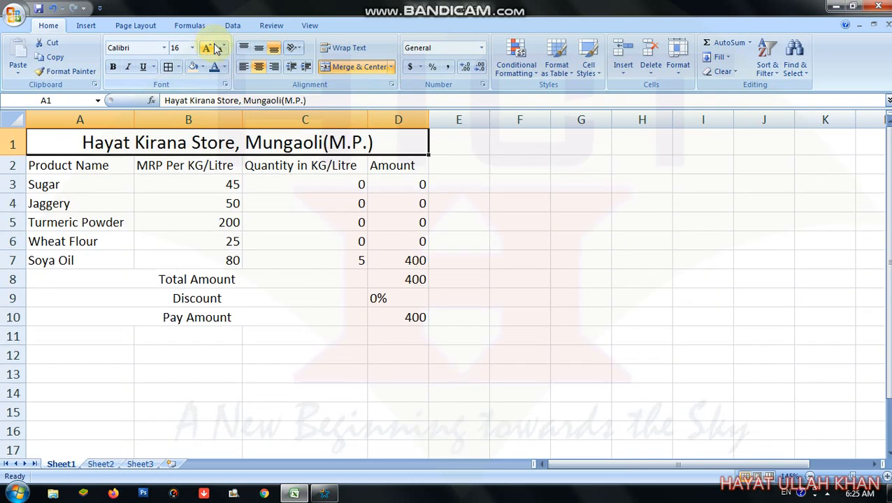
{"action": "left_click", "coordinate": [217, 47]}
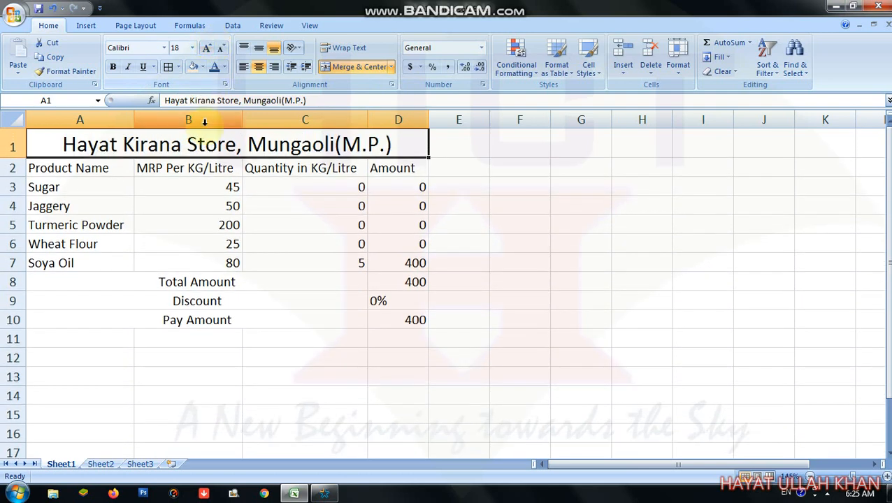
Apply all borders to the whole bill A1:D10 and center its contents vertically and horizontally.
{"action": "left_click_drag", "start_coordinate": [206, 147], "coordinate": [215, 309]}
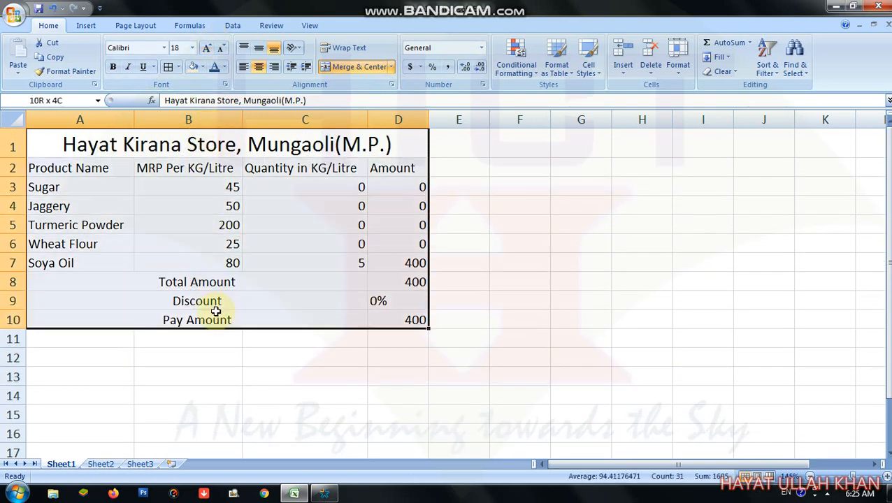
{"action": "left_click", "coordinate": [172, 71]}
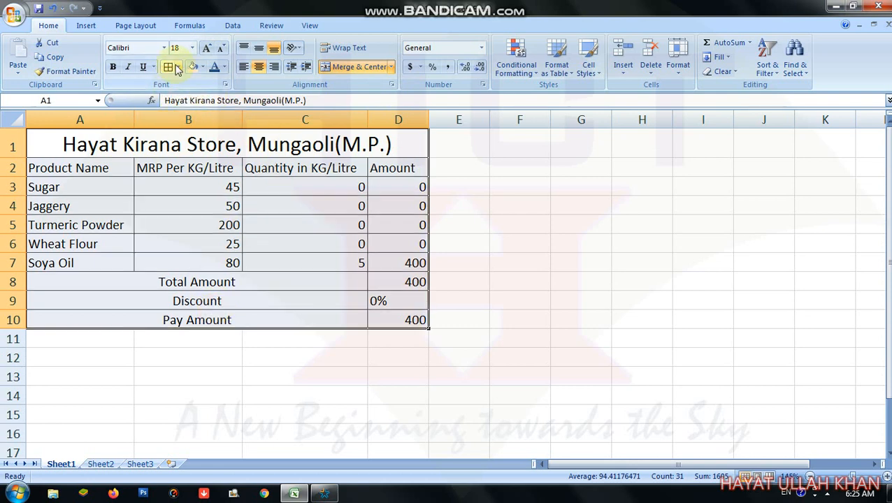
{"action": "left_click", "coordinate": [177, 68]}
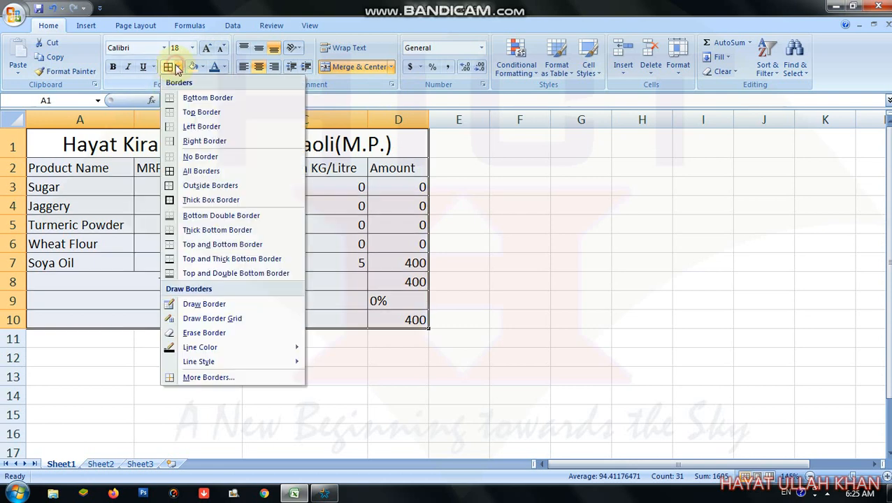
{"action": "left_click", "coordinate": [202, 172]}
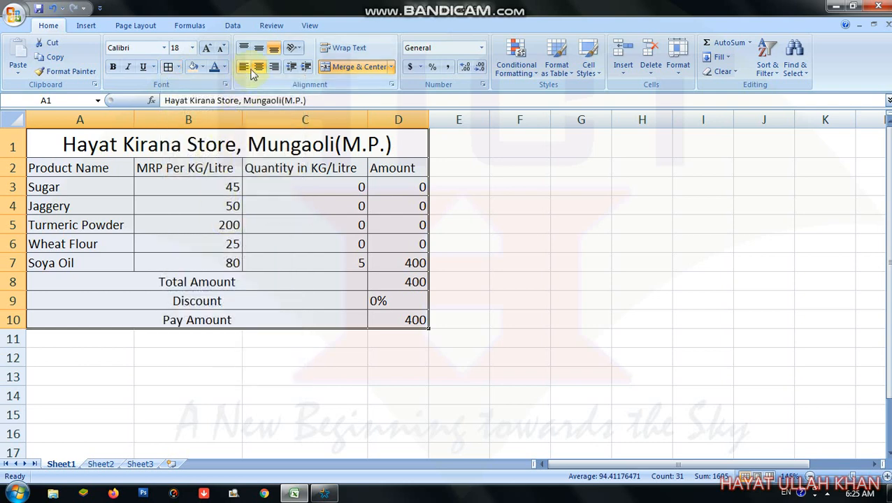
{"action": "left_click", "coordinate": [259, 48]}
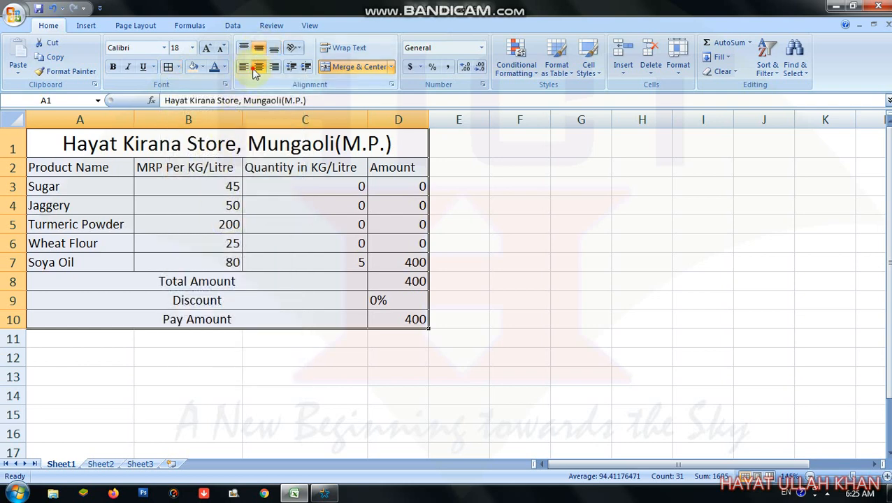
{"action": "left_click", "coordinate": [258, 68]}
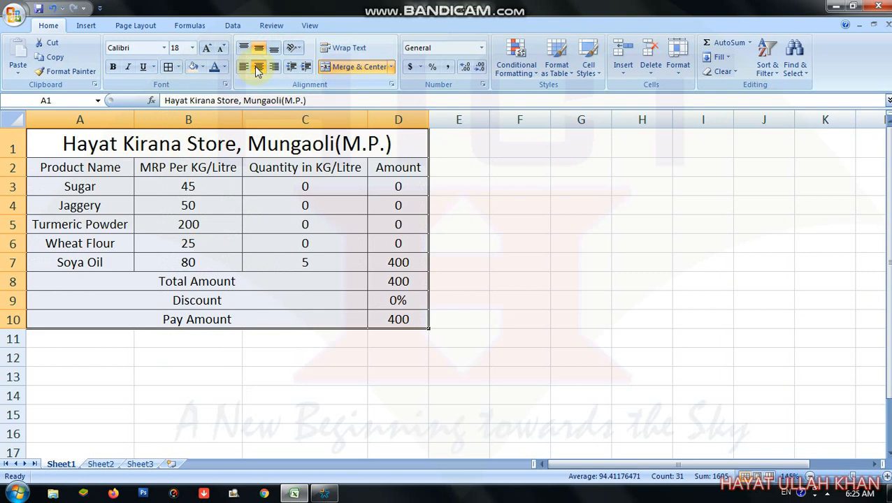
Give the title, header row, product names and the three summary rows a yellow fill and bold dark blue text.
{"action": "left_click_drag", "start_coordinate": [176, 150], "coordinate": [160, 168]}
{"action": "left_click", "coordinate": [123, 203]}
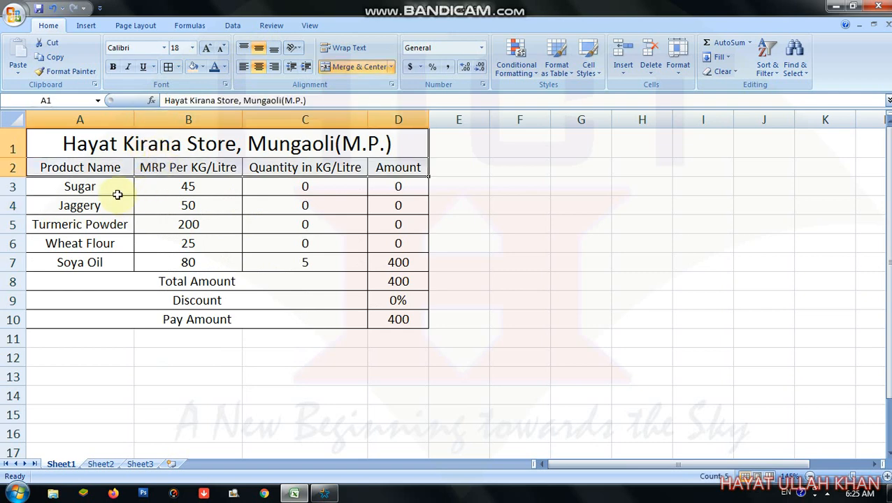
{"action": "left_click_drag", "start_coordinate": [110, 187], "coordinate": [115, 256]}
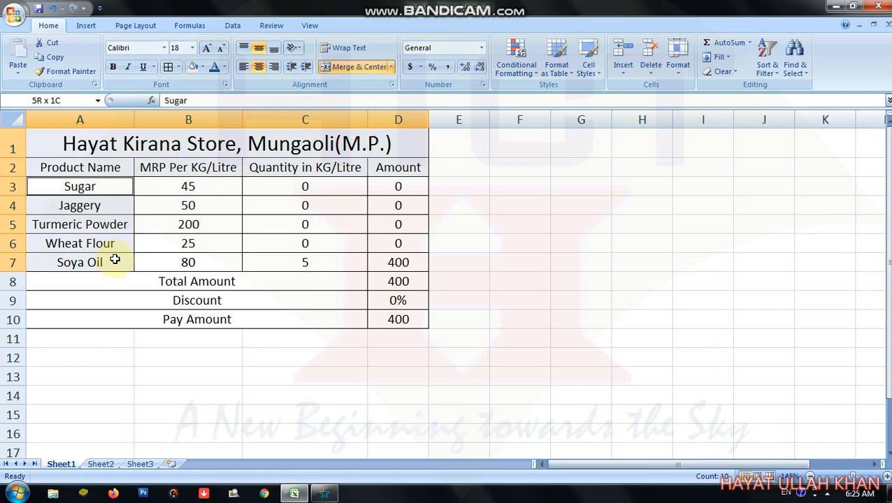
{"action": "left_click", "coordinate": [156, 282]}
{"action": "left_click_drag", "start_coordinate": [156, 282], "coordinate": [392, 321]}
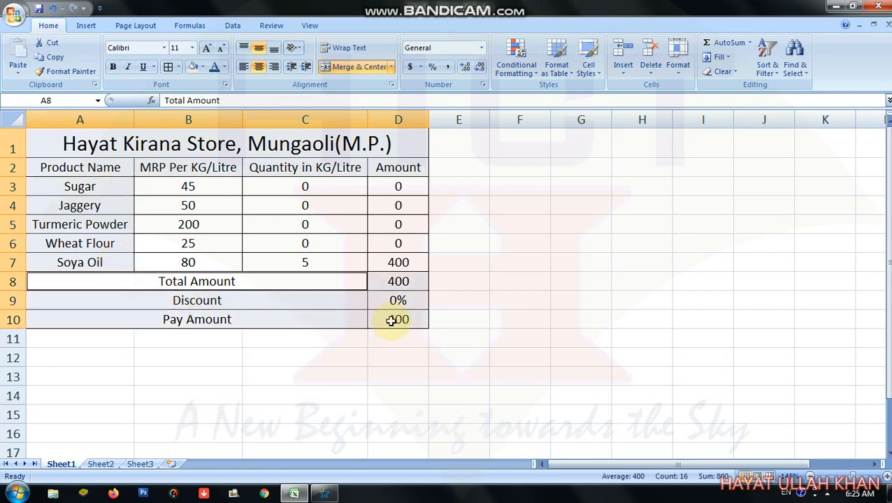
{"action": "left_click", "coordinate": [202, 67]}
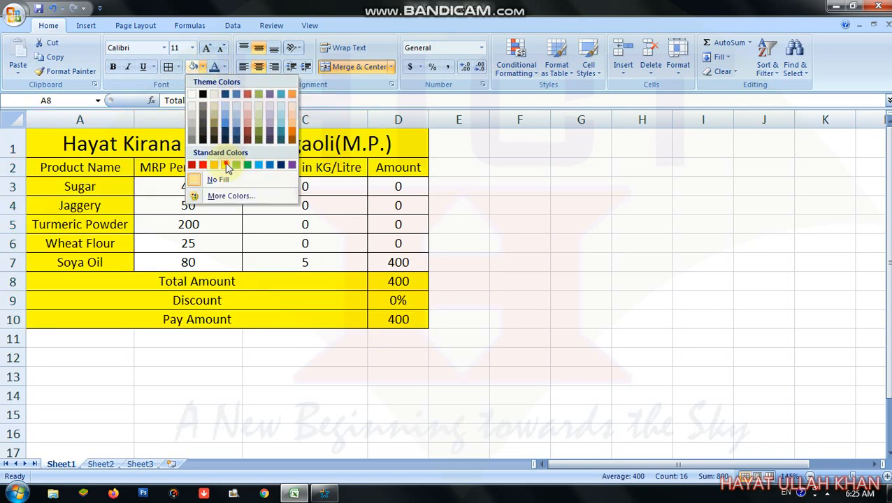
{"action": "left_click", "coordinate": [228, 165]}
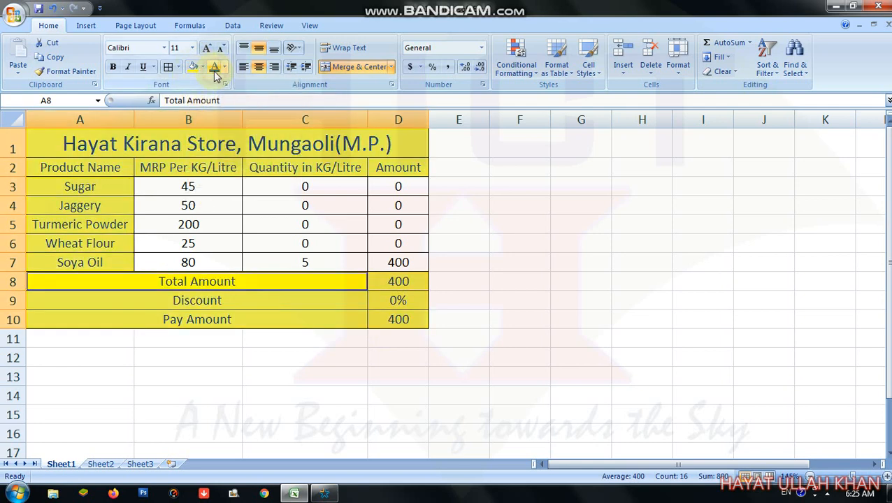
{"action": "left_click", "coordinate": [112, 70]}
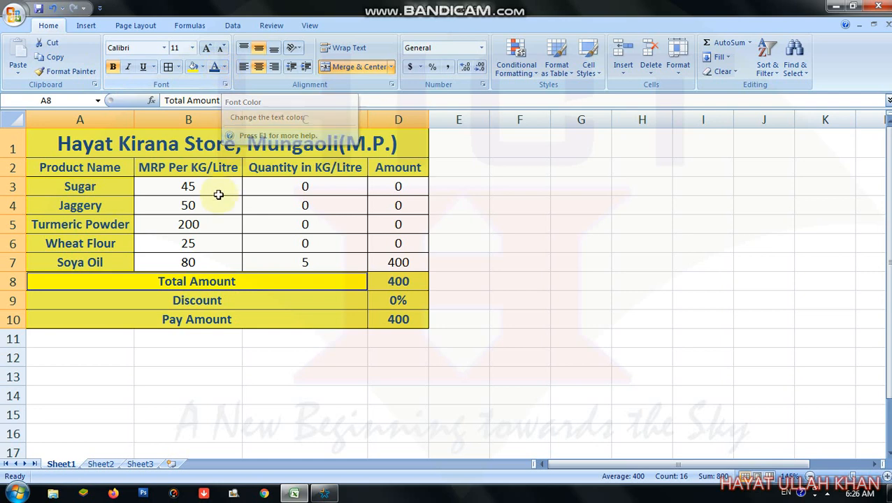
Fill the price, quantity and amount cells B3:D7 with the lightest orange theme color.
{"action": "left_click_drag", "start_coordinate": [235, 183], "coordinate": [400, 256]}
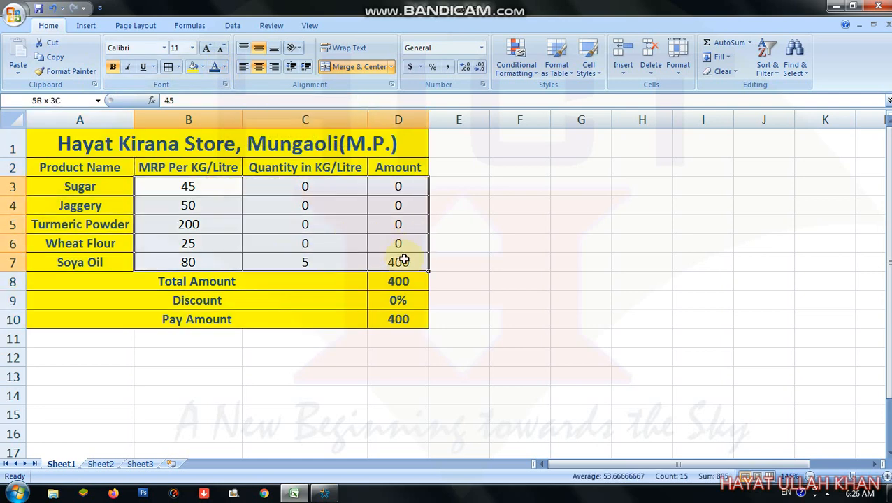
{"action": "left_click", "coordinate": [202, 67]}
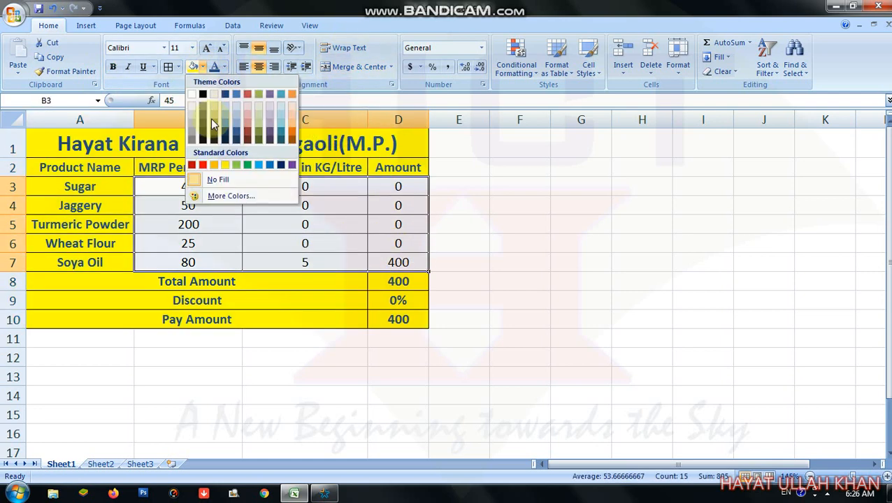
{"action": "left_click", "coordinate": [289, 106]}
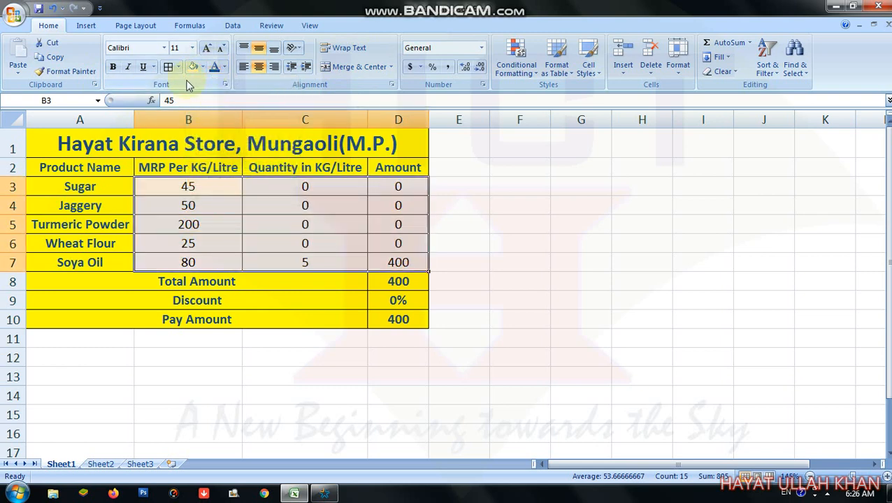
Set the quantities to 4 for Sugar, 1 for Jaggery, 3 for Turmeric Powder and 2 for Wheat Flour.
{"action": "left_click", "coordinate": [300, 188]}
{"action": "type", "text": "4"}
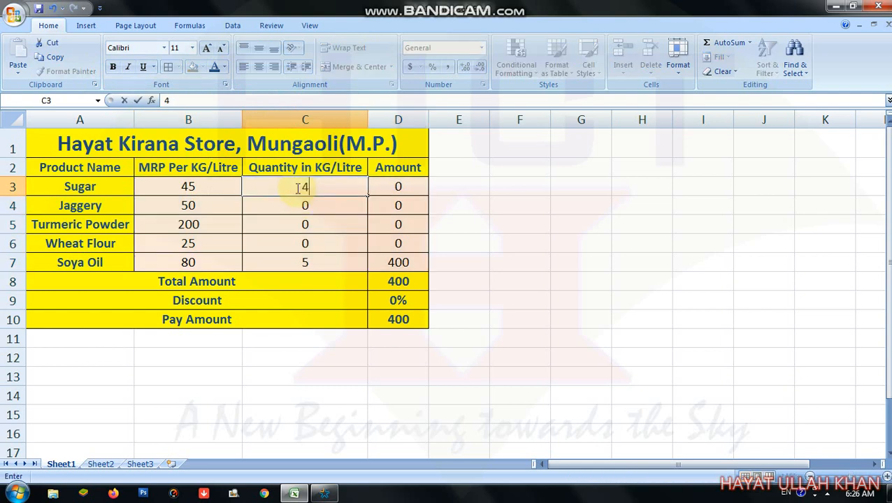
{"action": "key", "text": "Return"}
{"action": "type", "text": "1"}
{"action": "key", "text": "Return"}
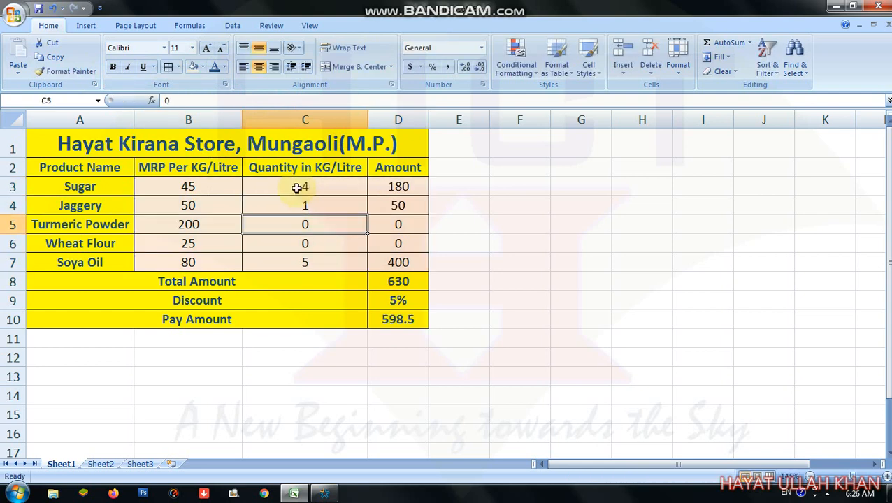
{"action": "type", "text": "3"}
{"action": "key", "text": "Return"}
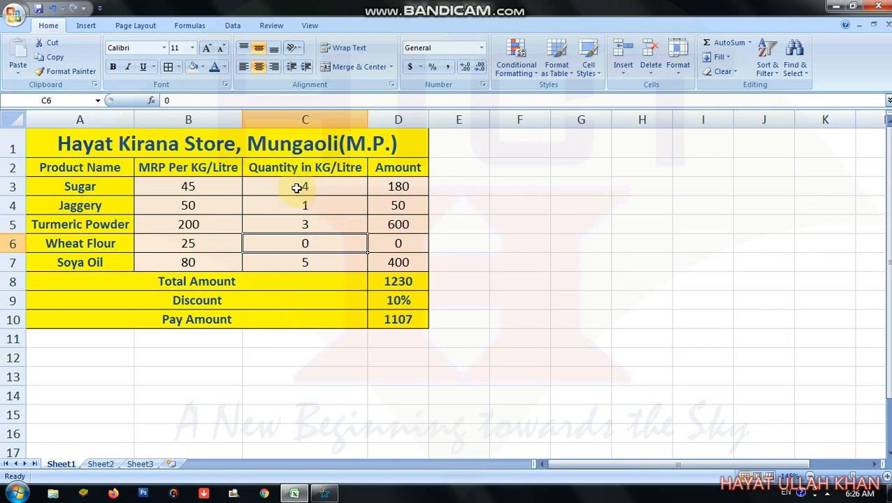
{"action": "type", "text": "2"}
{"action": "key", "text": "Return"}
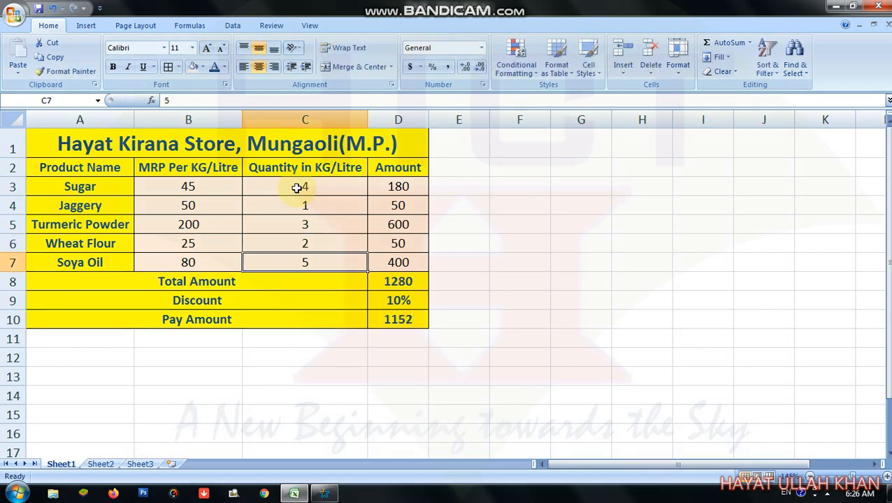